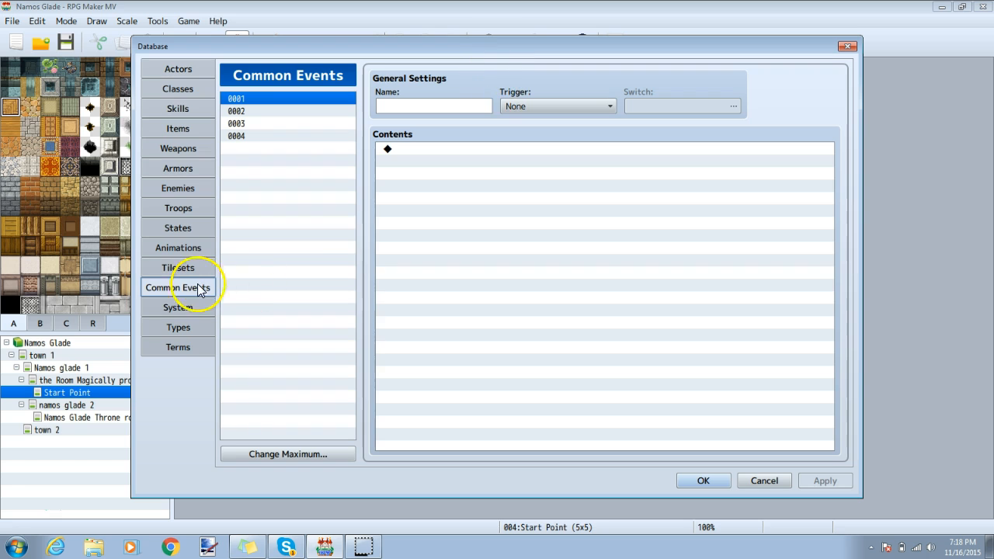
Name common event 0001 "Time system".
left_click(407, 107)
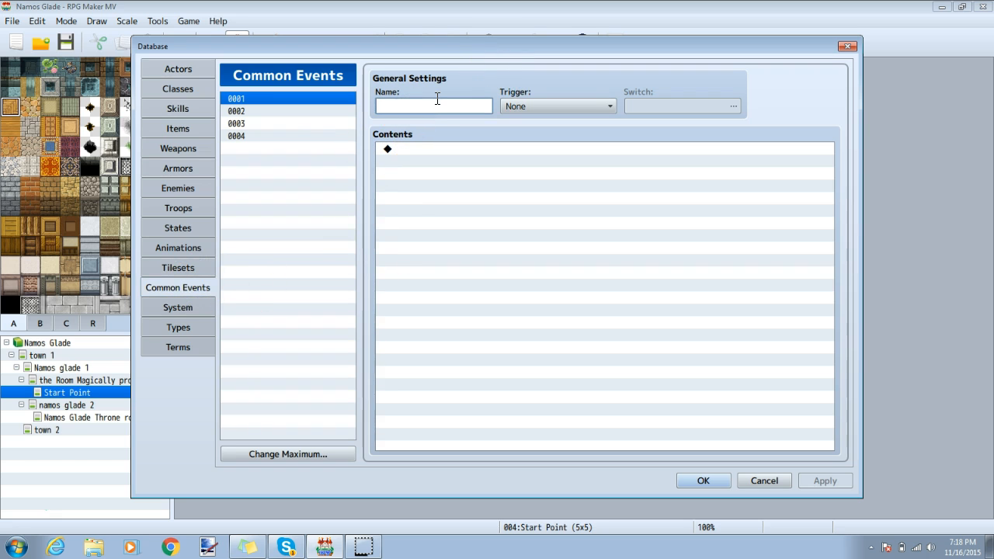
type("Time system")
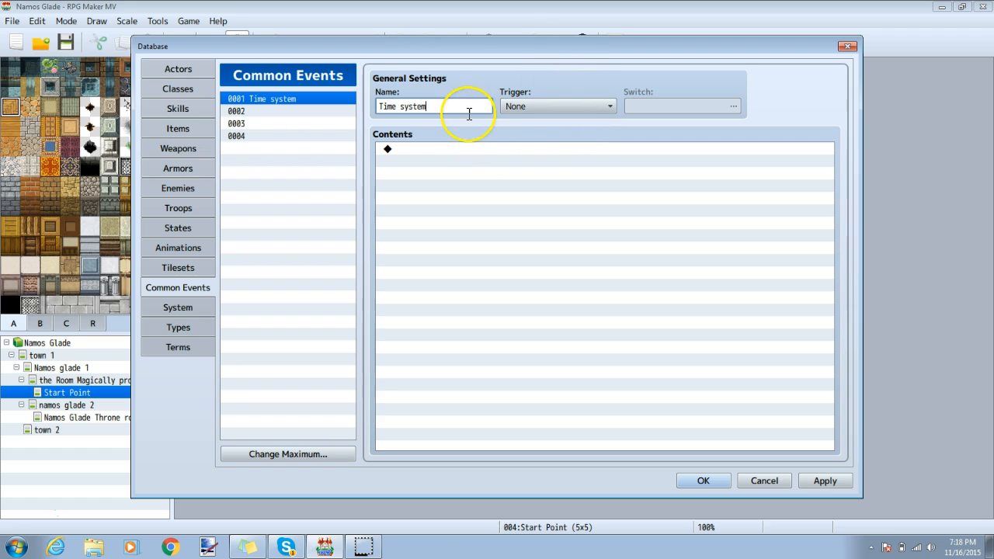
left_click(455, 146)
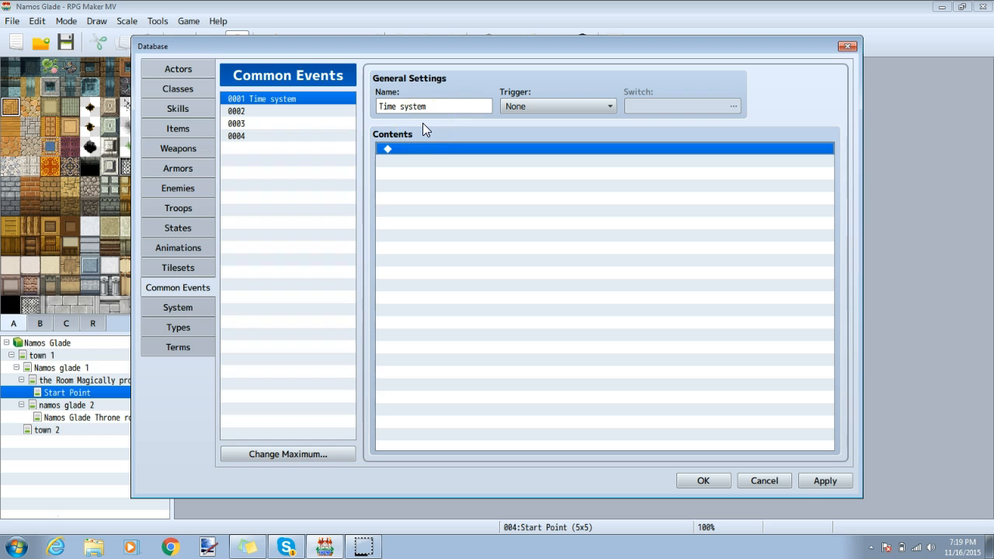
Open the variable list through a new Control Variables command and name variable 0001 "Minutes".
double_click(424, 148)
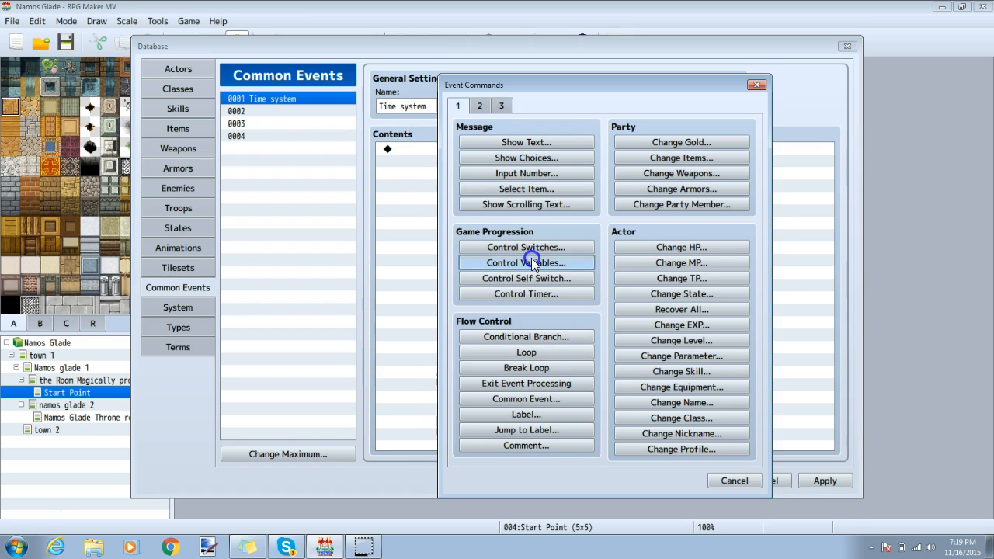
left_click(533, 263)
left_click(586, 197)
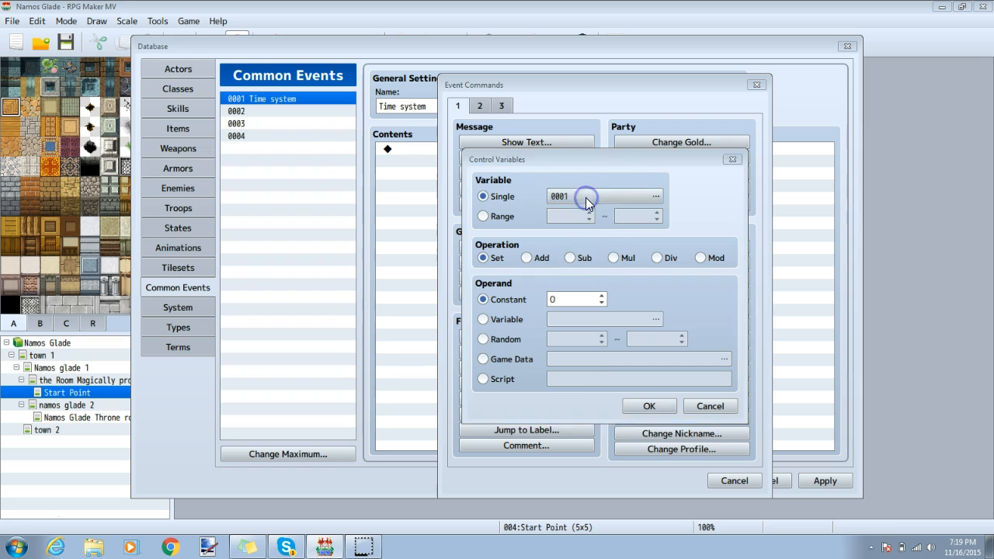
left_click(656, 409)
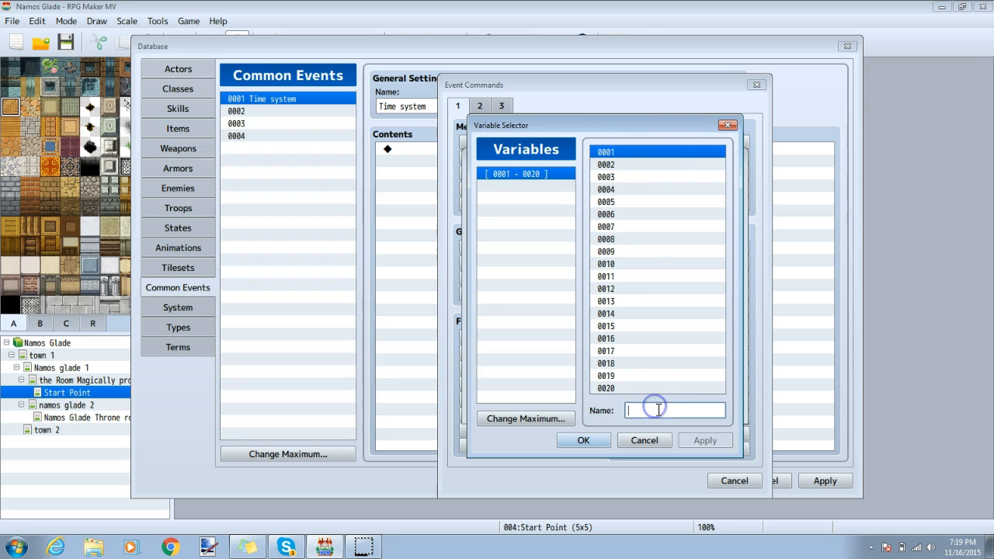
type("nutes")
Name variable 0002 "Hours" and variable 0003 "Days", apply the names, and leave without adding a command.
left_click(657, 163)
left_click(655, 410)
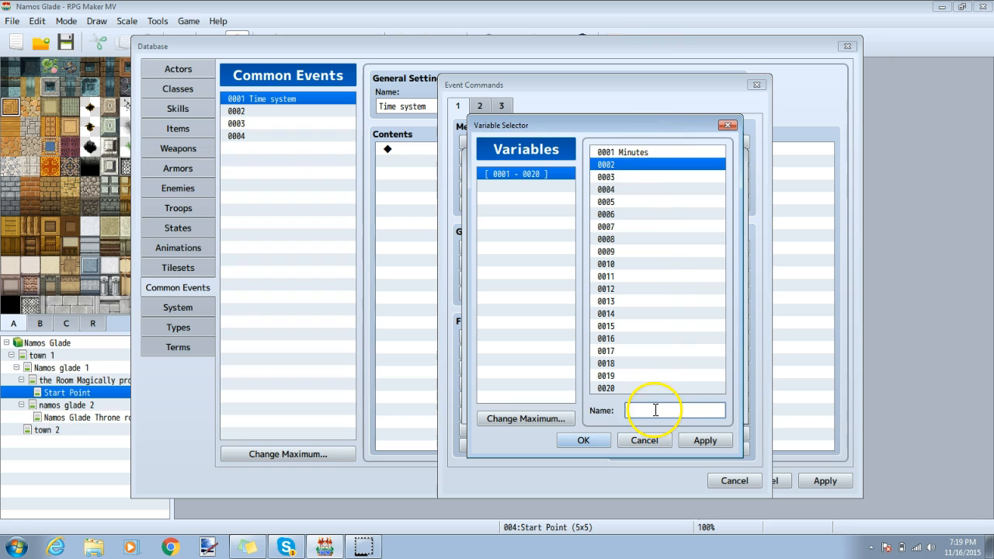
type("urs")
left_click(657, 177)
left_click(664, 410)
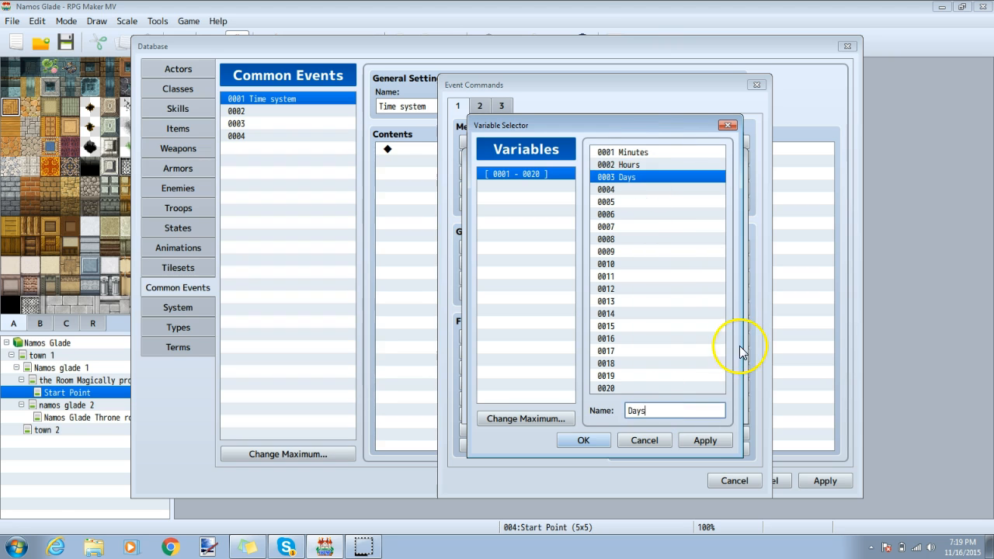
left_click(703, 441)
left_click(584, 440)
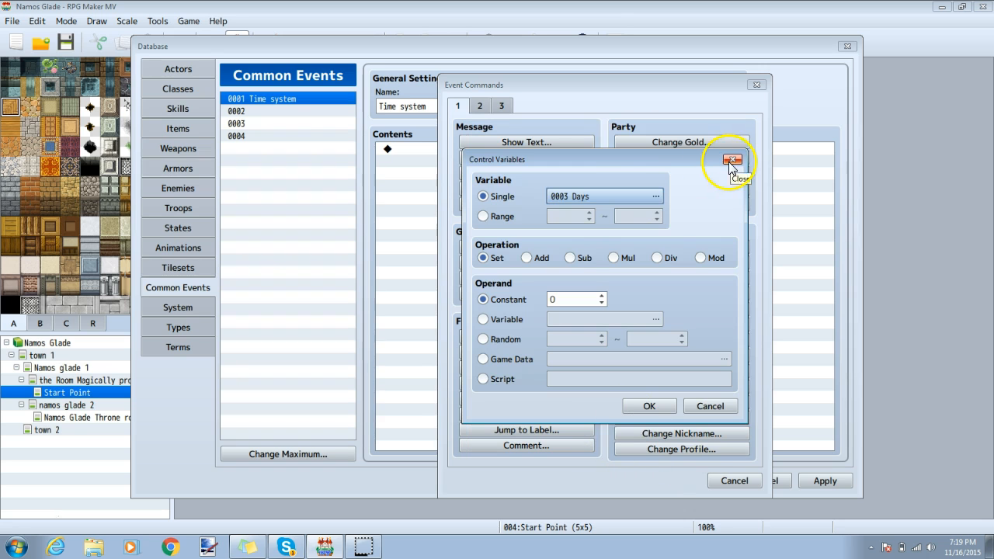
left_click(733, 163)
left_click(756, 85)
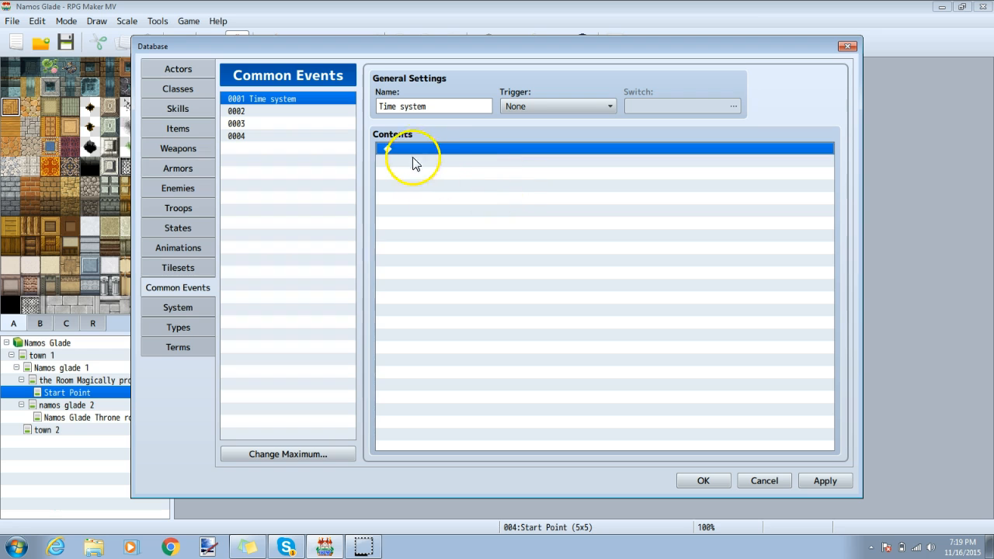
Add a Wait command of 60 frames as the first line of the Time system event.
double_click(411, 150)
left_click(479, 105)
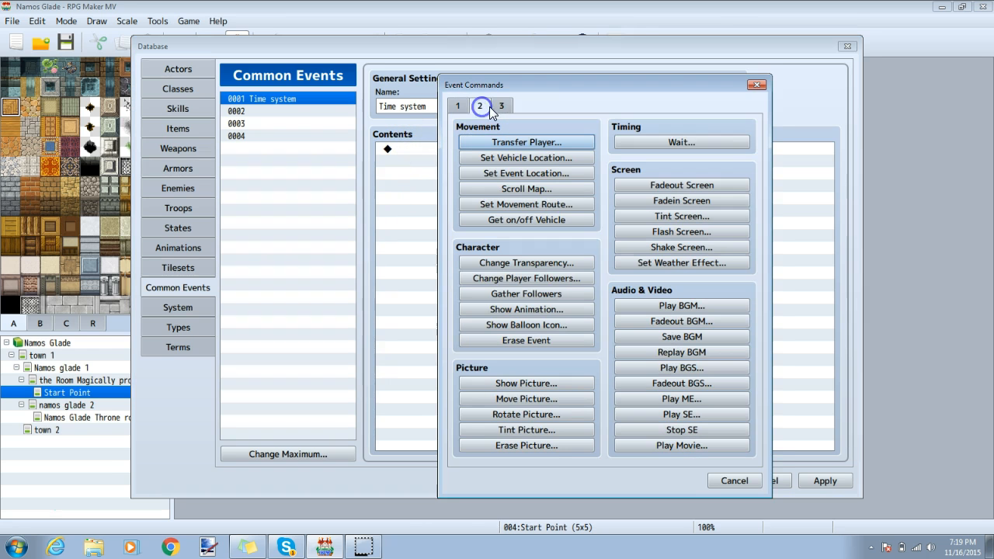
left_click(695, 143)
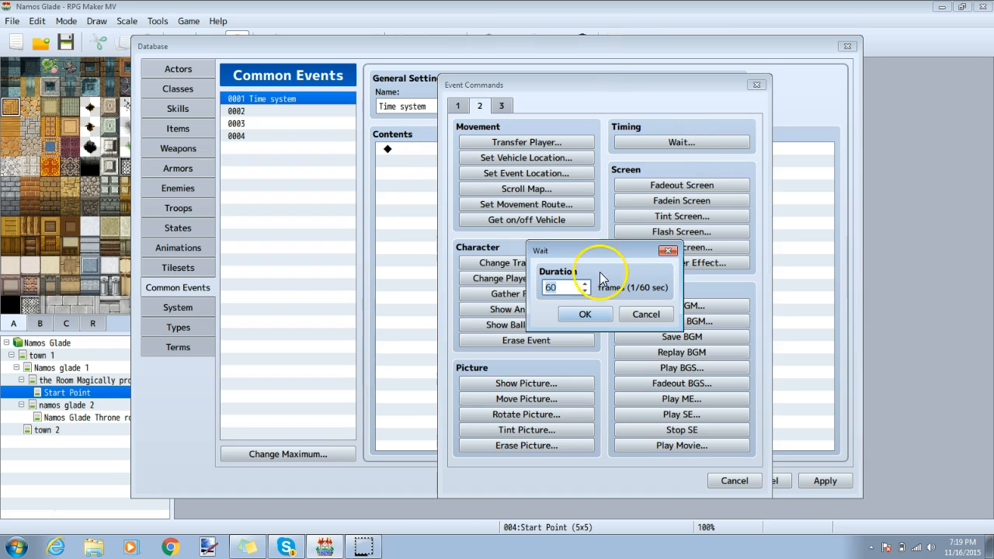
left_click(583, 314)
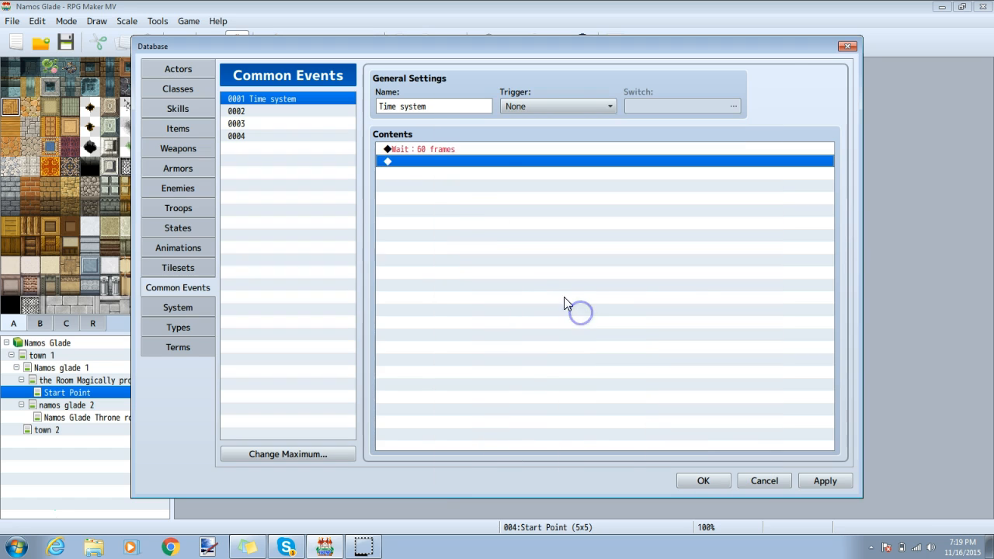
Below the wait, add a Control Variables command that adds the constant 1 to Minutes.
double_click(439, 163)
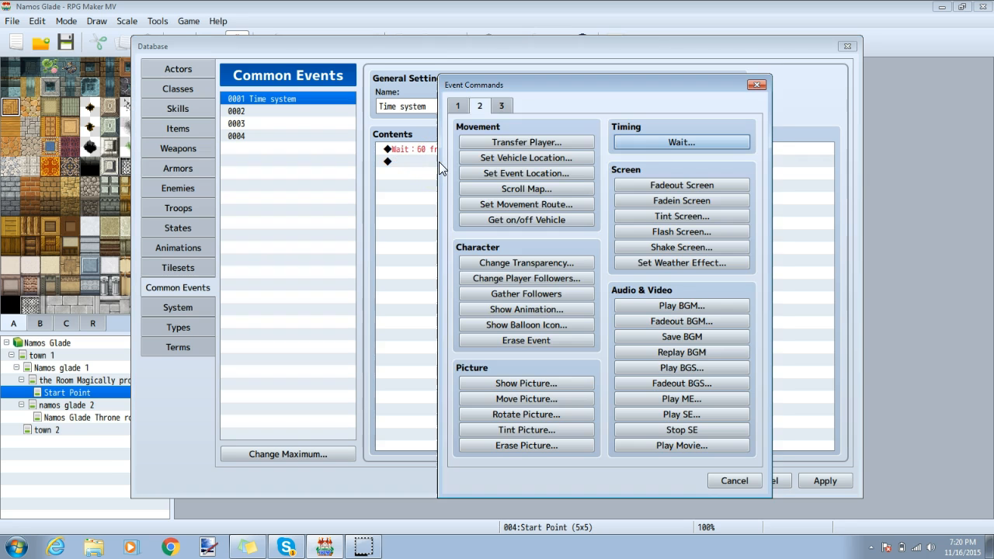
left_click(458, 104)
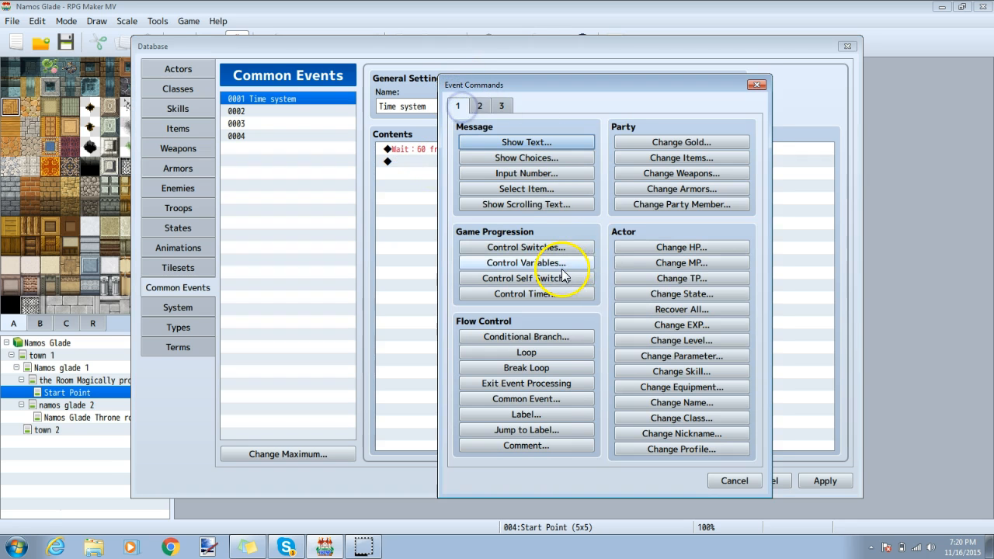
left_click(501, 264)
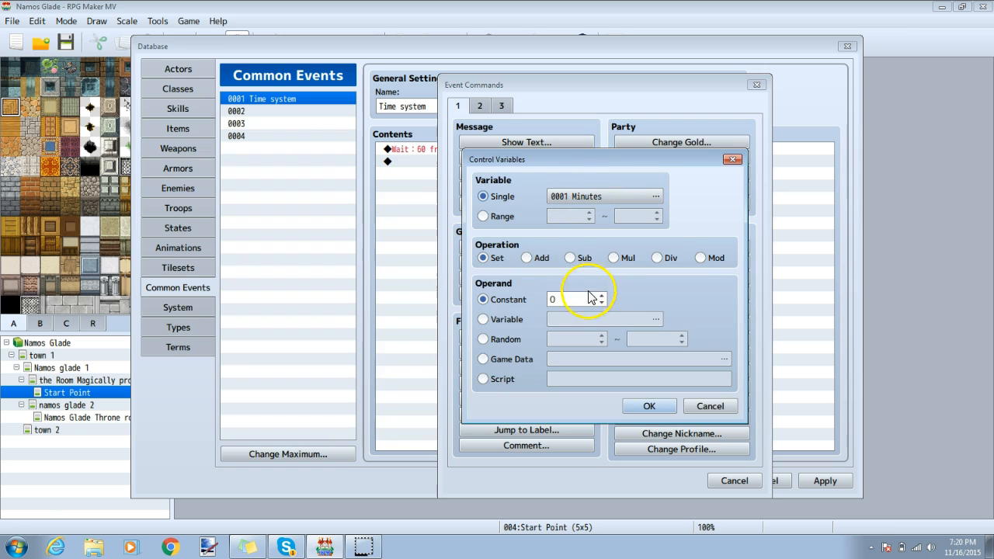
left_click(527, 257)
double_click(563, 299)
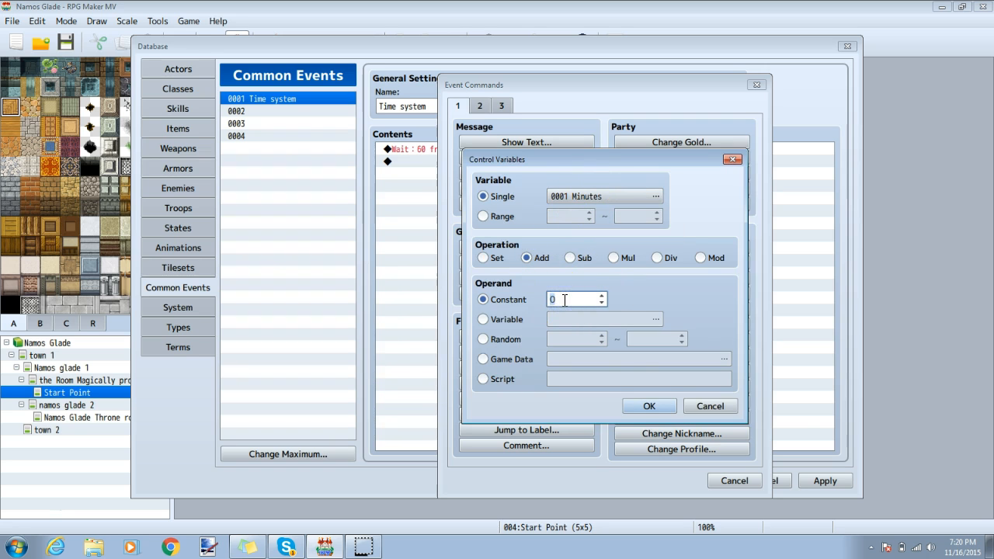
left_click(647, 407)
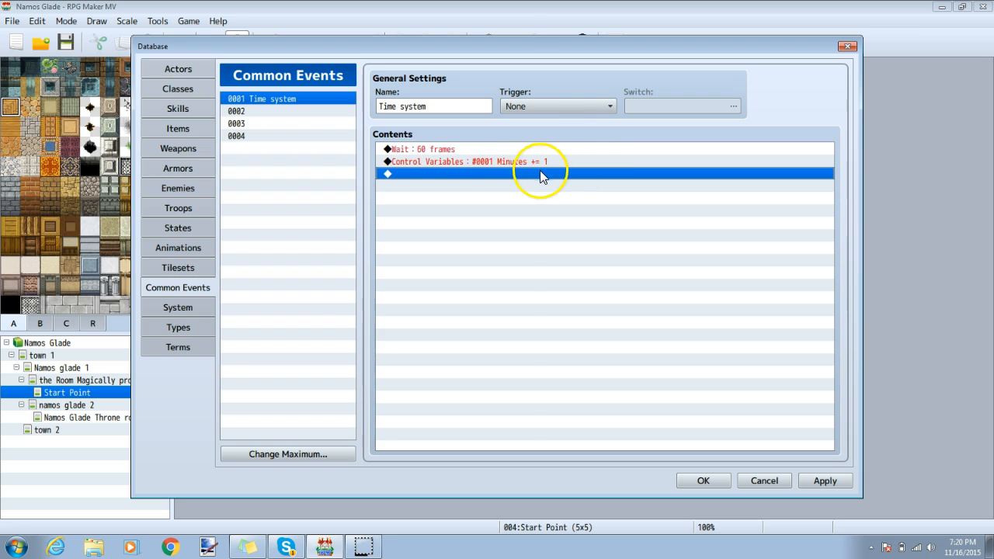
Add a conditional branch checking whether the Minutes variable is greater than or equal to the constant 60.
double_click(421, 175)
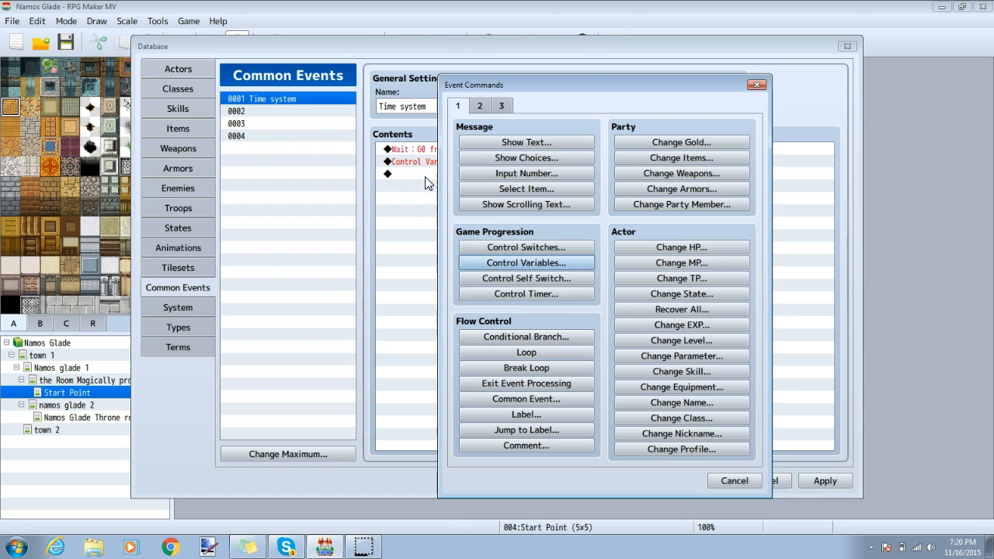
left_click(548, 337)
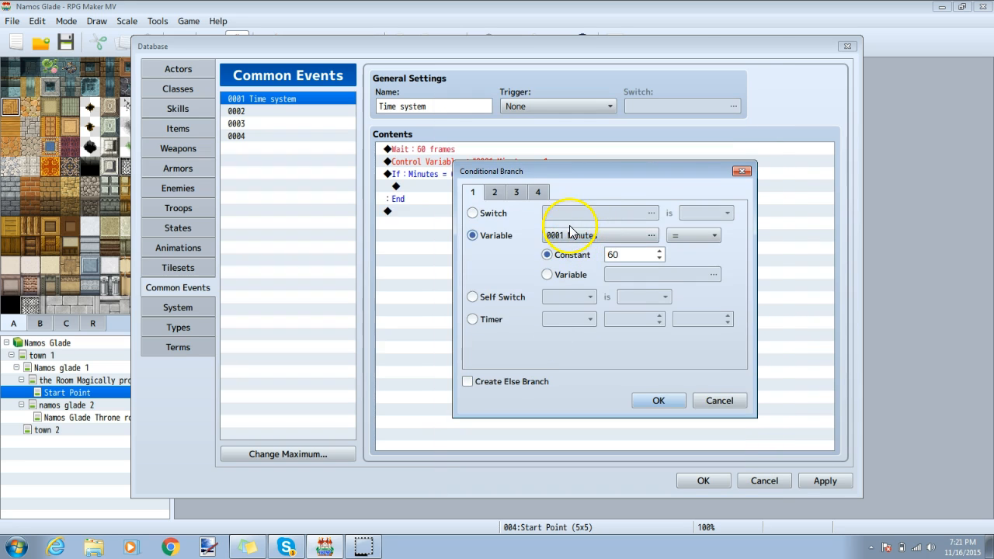
left_click(688, 236)
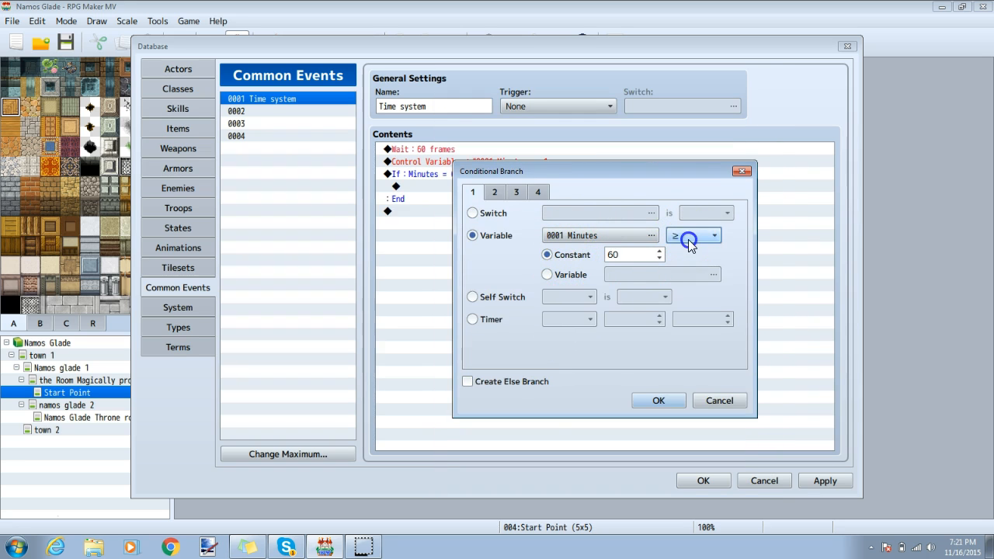
left_click(691, 266)
left_click(683, 407)
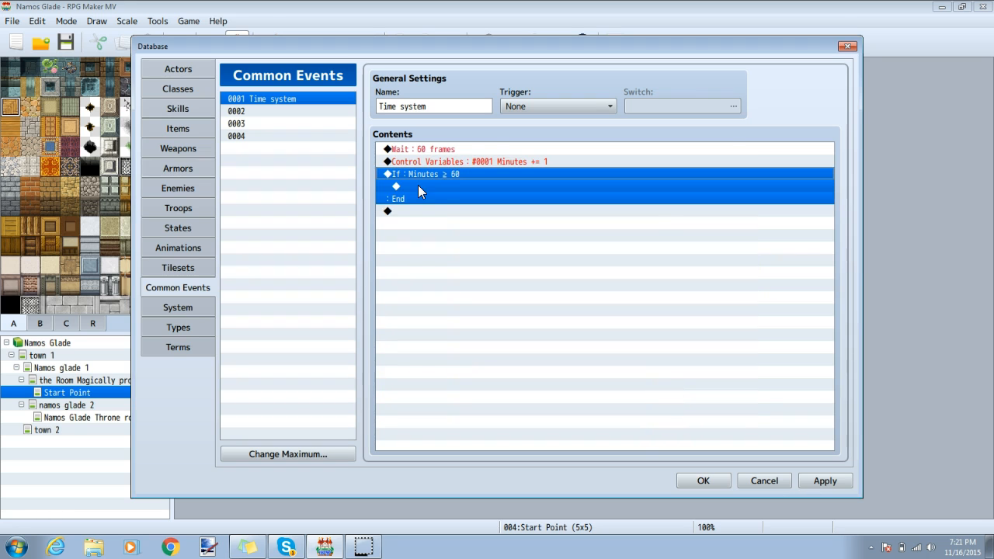
Inside the Minutes branch, add a Control Variables command that adds the constant 1 to Hours.
double_click(408, 186)
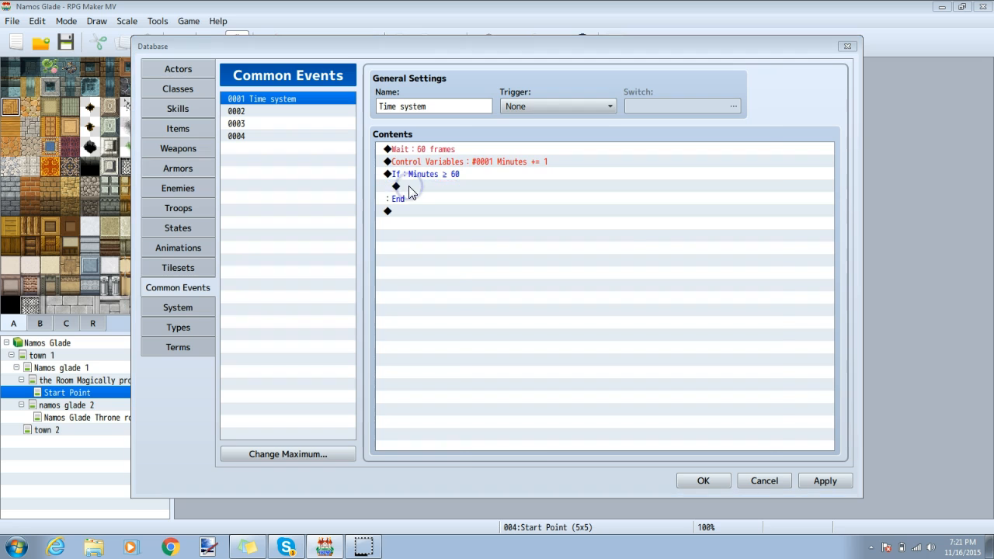
left_click(506, 259)
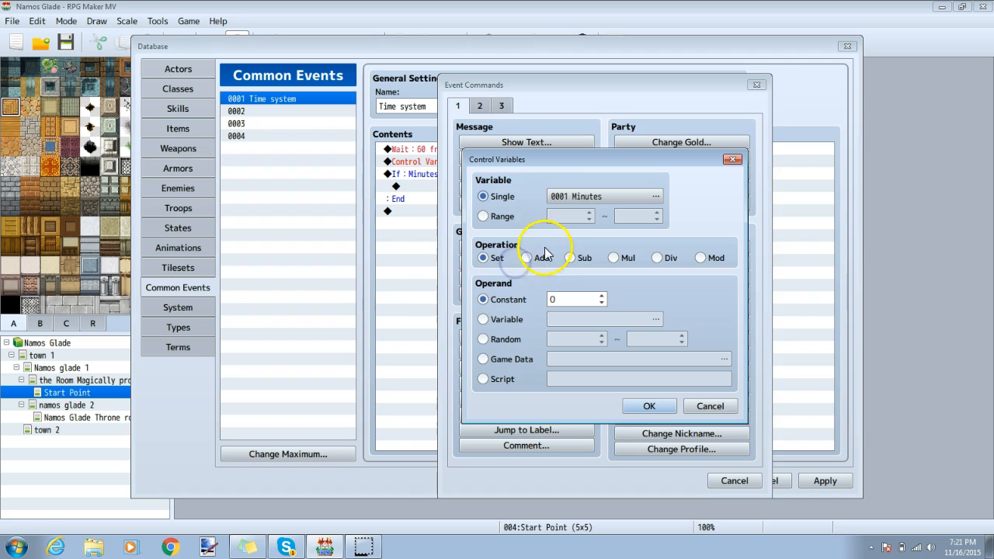
left_click(579, 196)
left_click(629, 166)
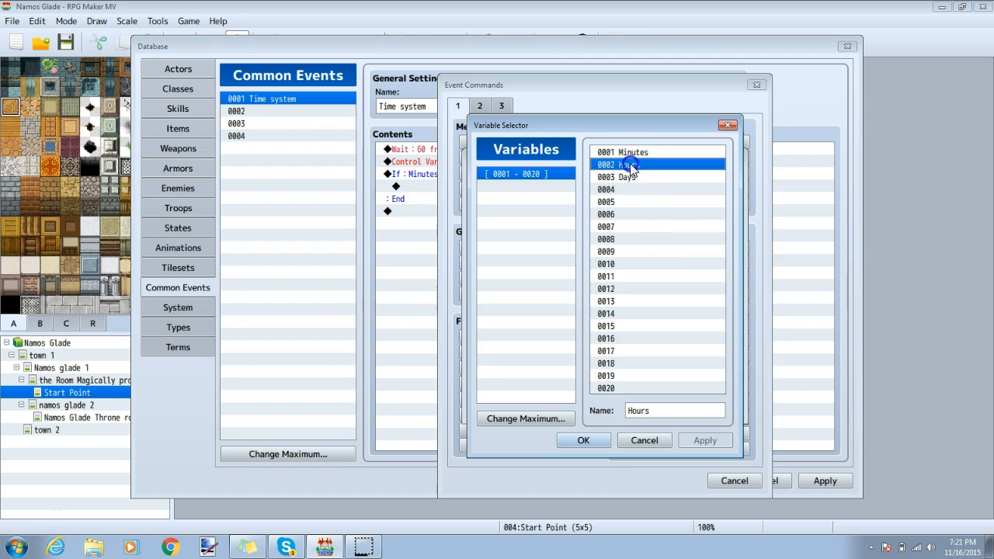
left_click(583, 441)
double_click(562, 299)
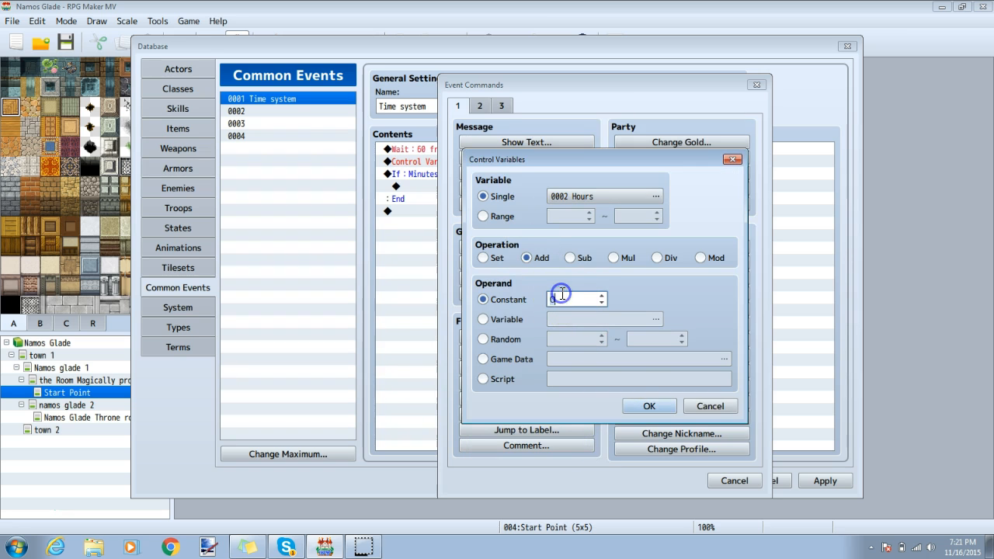
type("1")
left_click(650, 406)
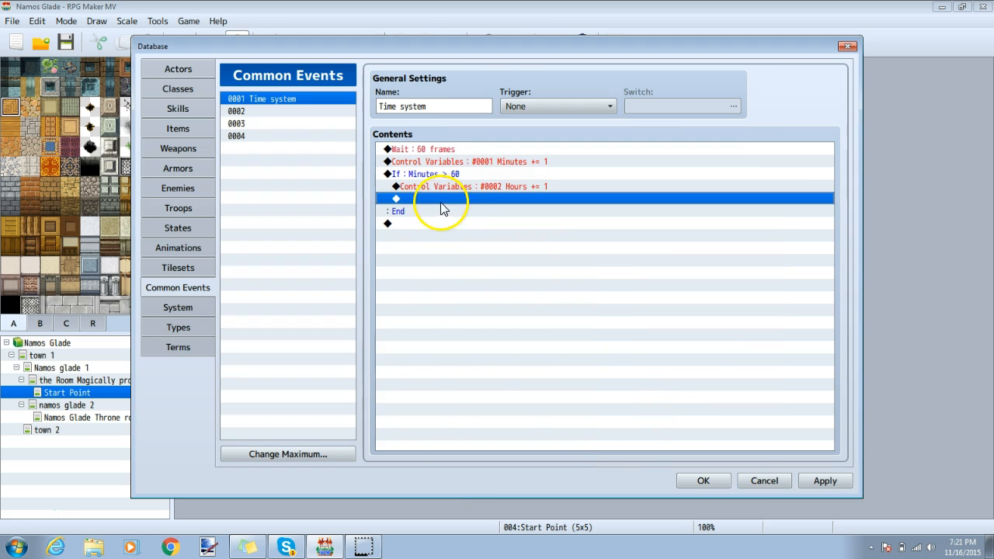
Below the Hours command in the Minutes branch, add a Control Variables command that sets Minutes to 0.
double_click(437, 198)
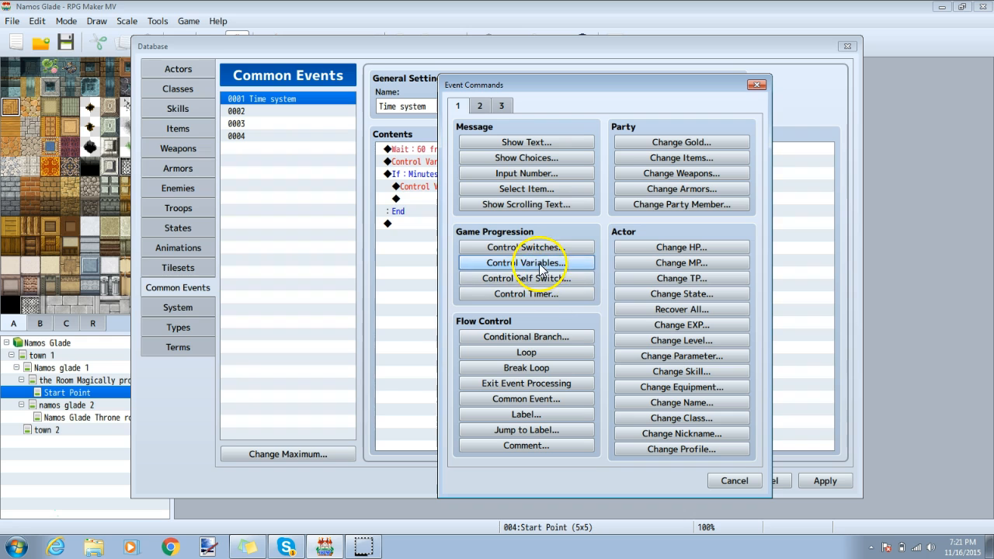
left_click(540, 263)
left_click(573, 197)
left_click(625, 152)
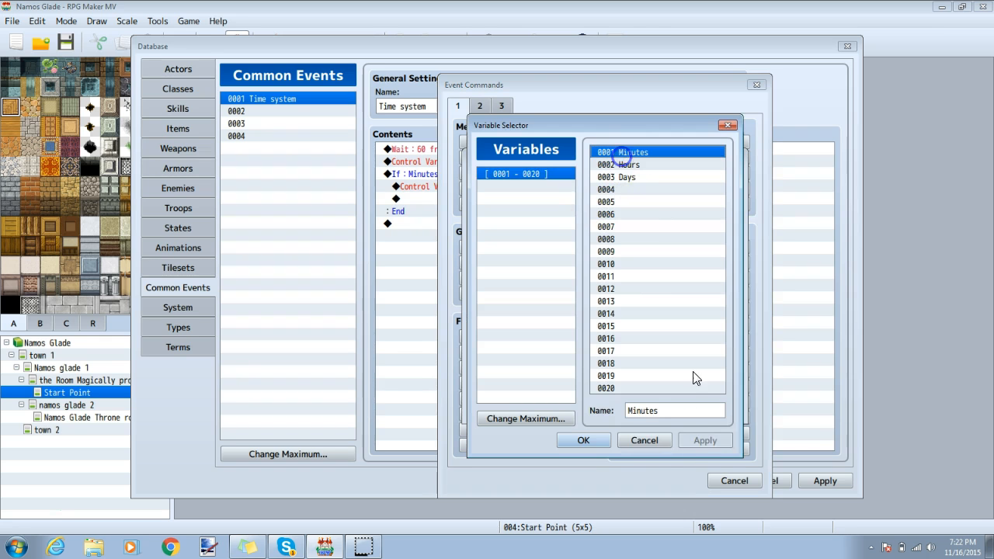
left_click(583, 441)
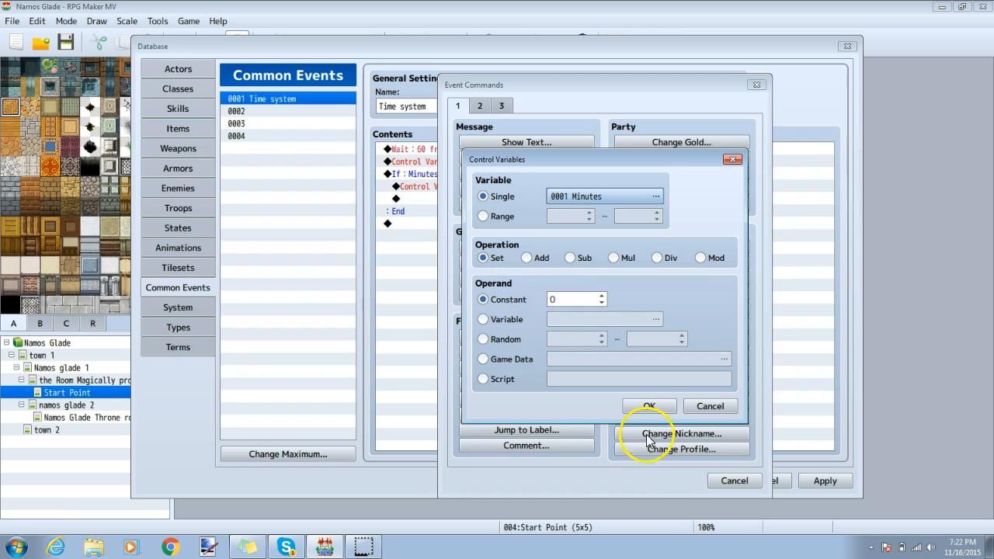
left_click(649, 407)
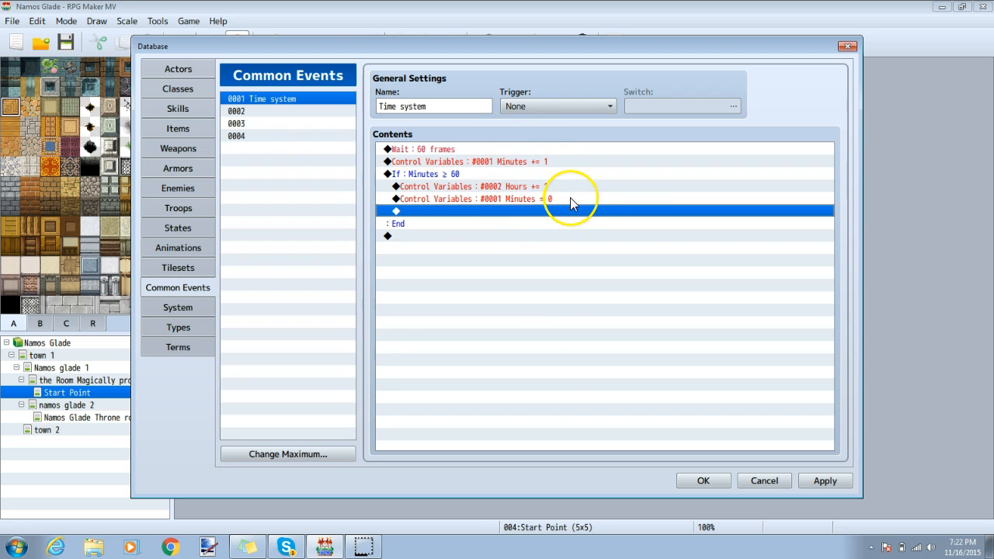
After the end of the Minutes branch, add a conditional branch checking whether Hours equals the constant 24.
double_click(394, 236)
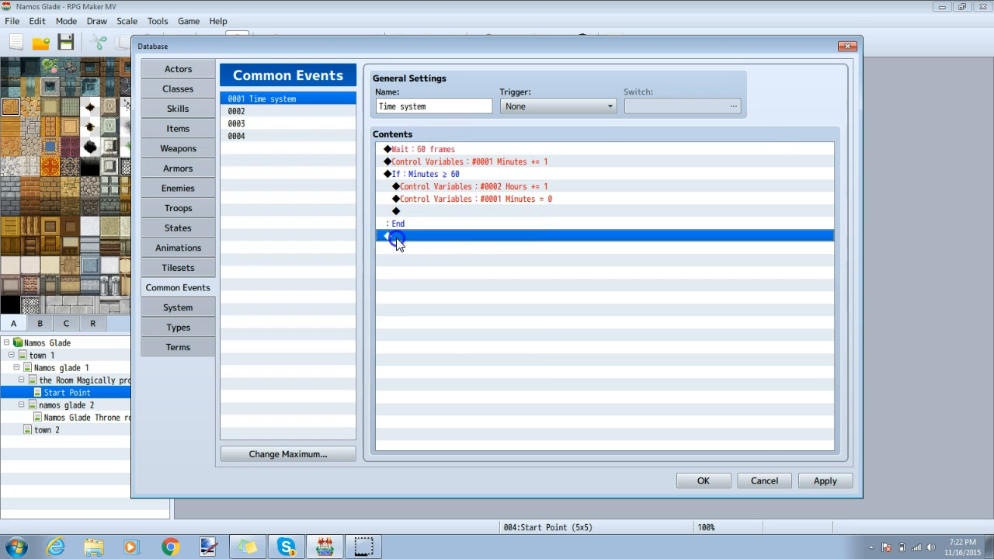
left_click(526, 337)
left_click(472, 232)
left_click(574, 235)
left_click(630, 168)
left_click(598, 439)
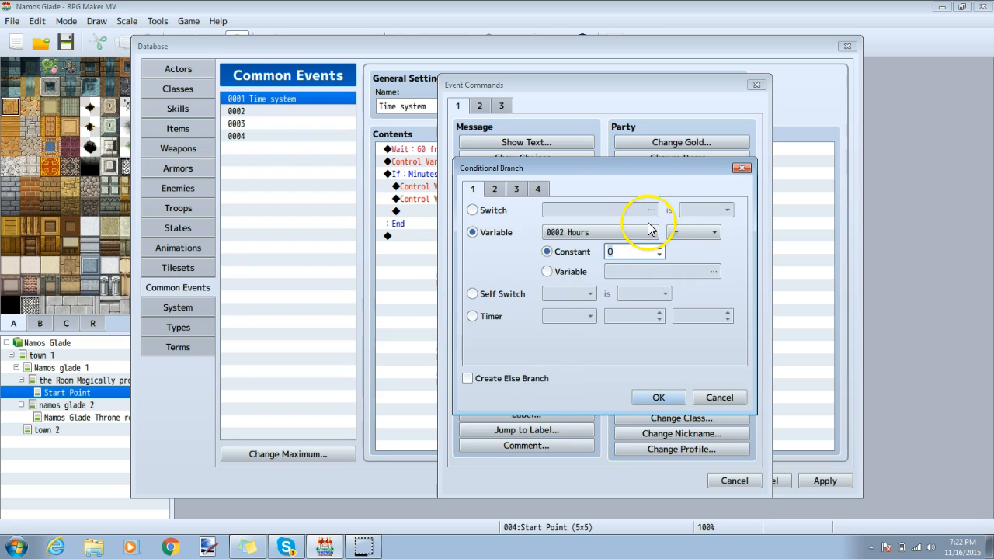
type("24")
left_click(659, 397)
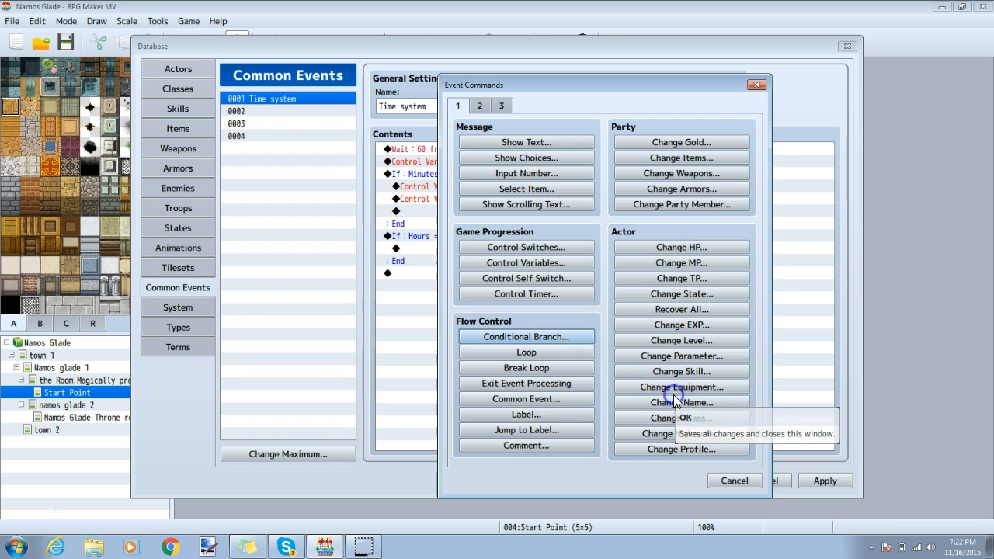
Inside the Hours branch, add a Control Variables command that adds the constant 1 to Days.
left_click(543, 262)
left_click(594, 199)
left_click(643, 177)
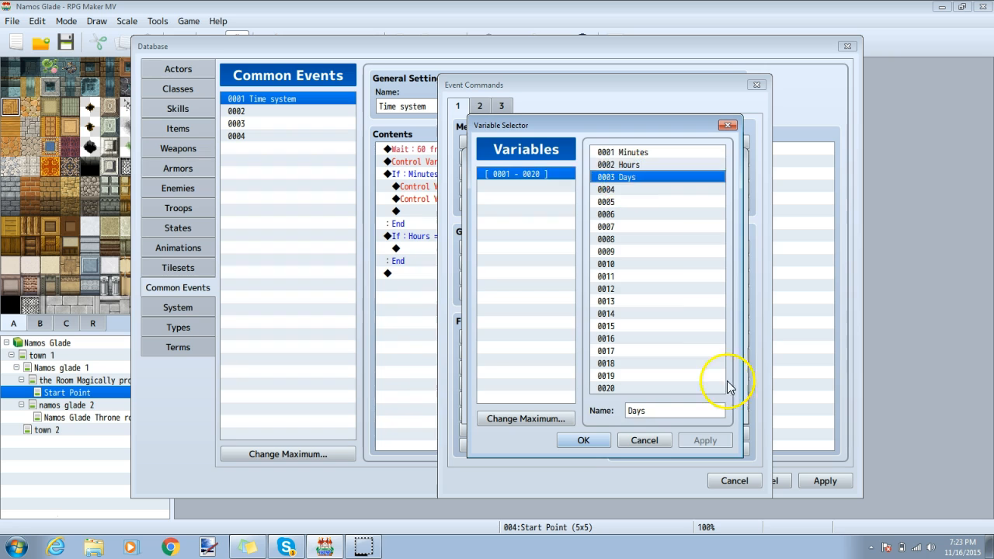
left_click(644, 438)
left_click(598, 196)
left_click(584, 502)
left_click(527, 257)
double_click(564, 300)
type("1")
left_click(668, 411)
Below the Days command in the Hours branch, add a Control Variables command that sets Hours to 0.
left_click(468, 262)
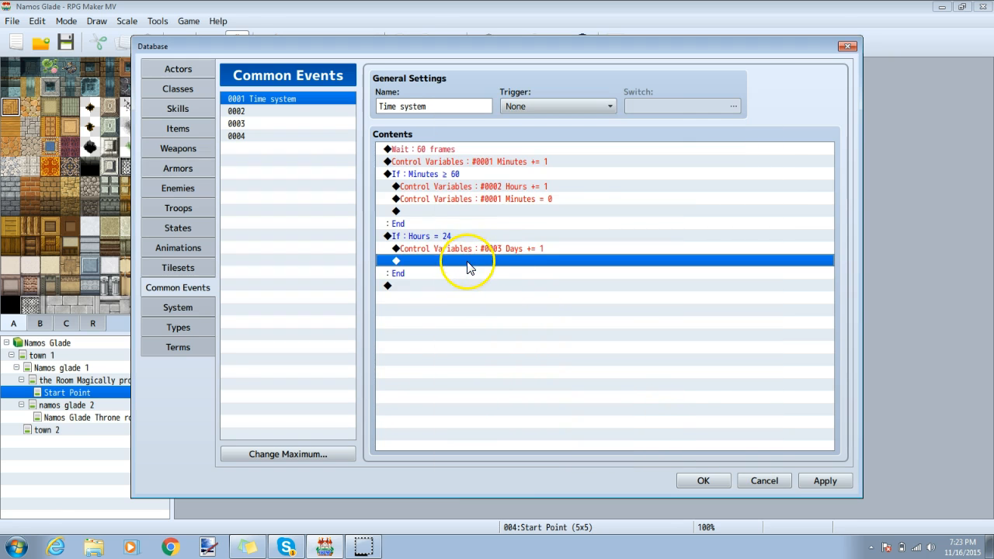
double_click(469, 264)
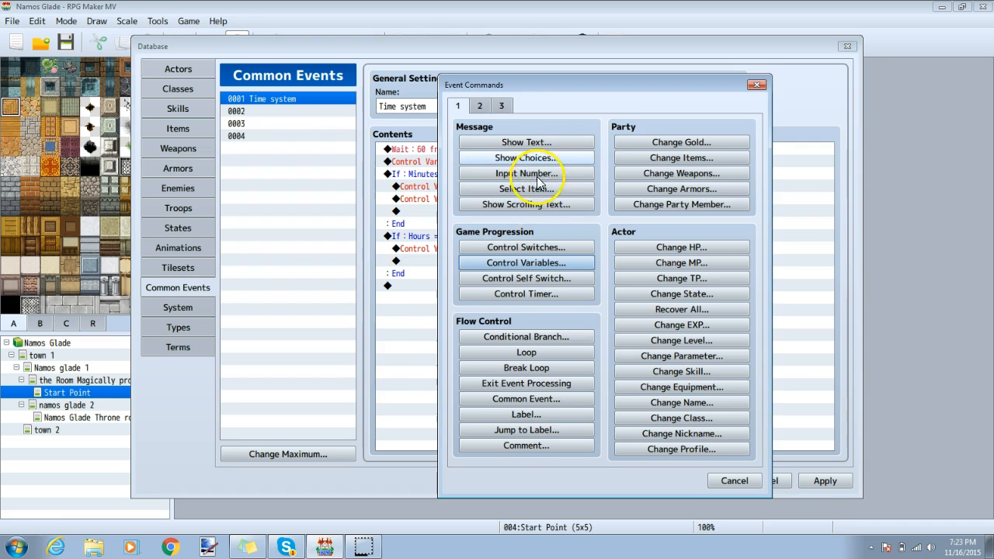
left_click(526, 262)
left_click(575, 196)
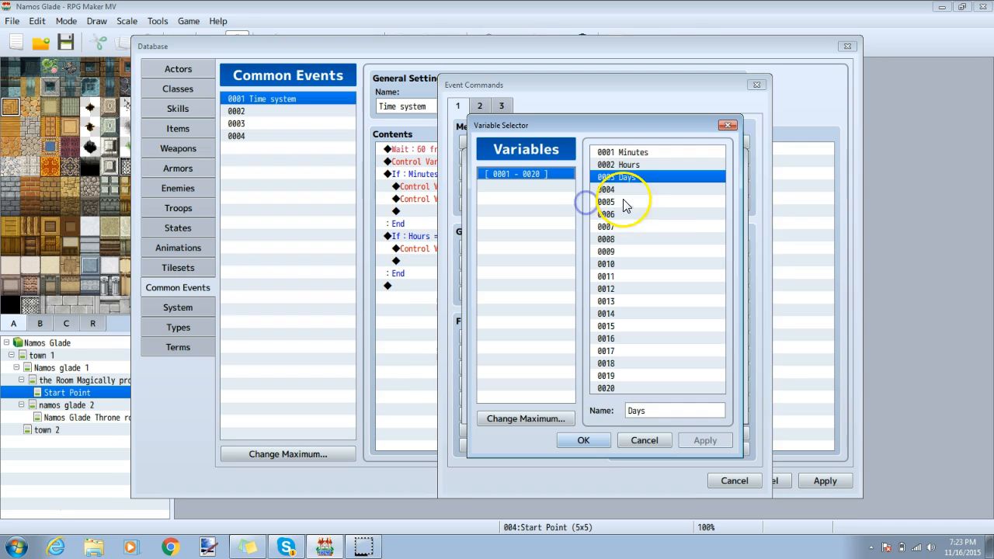
left_click(625, 165)
left_click(584, 439)
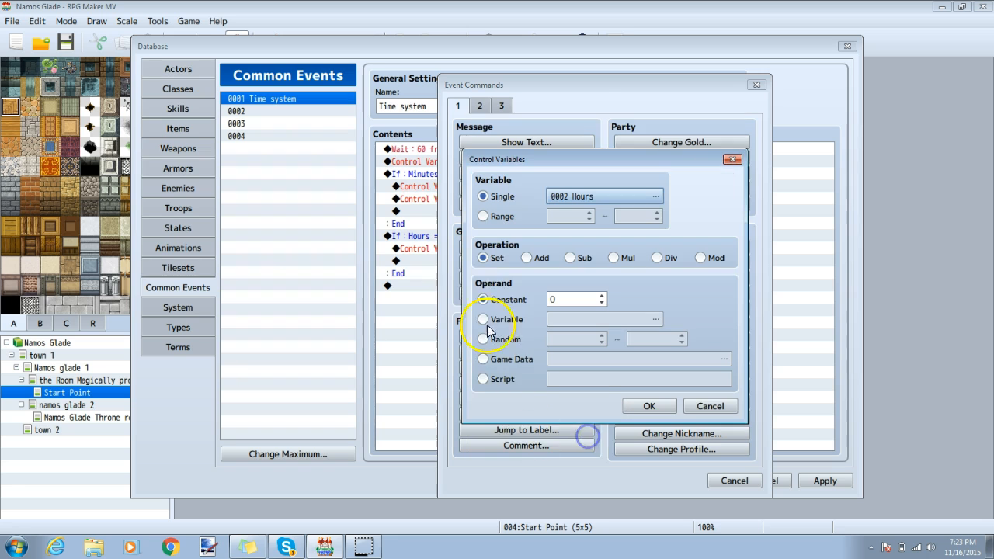
left_click(650, 407)
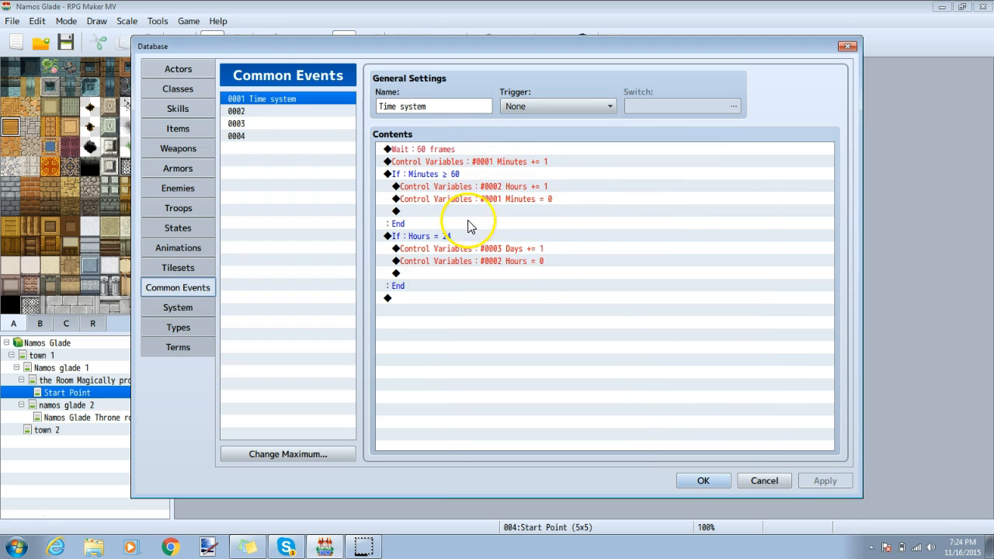
Set the Time system event's trigger to Parallel with switch 0001 named "time on", and save the database changes.
left_click(528, 106)
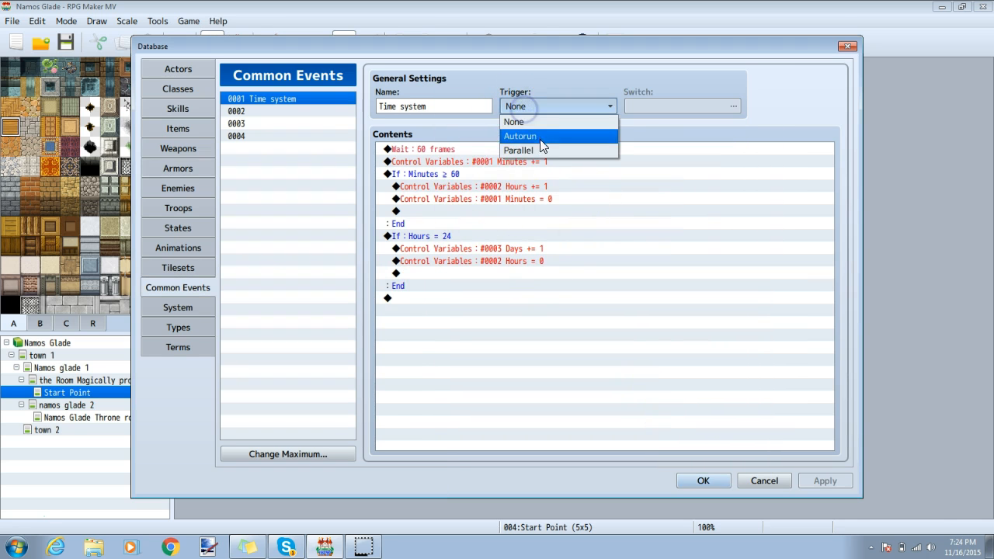
left_click(542, 150)
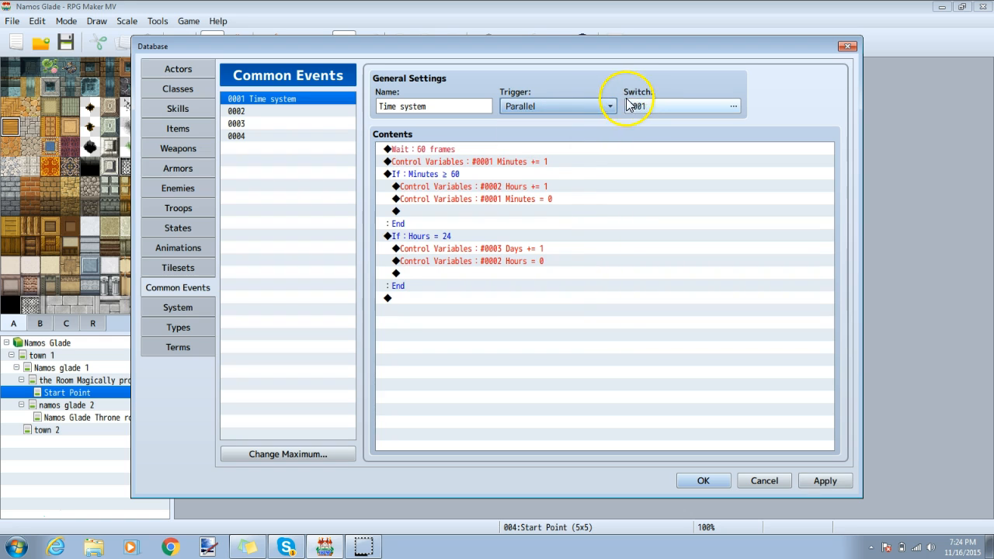
left_click(642, 103)
left_click(525, 136)
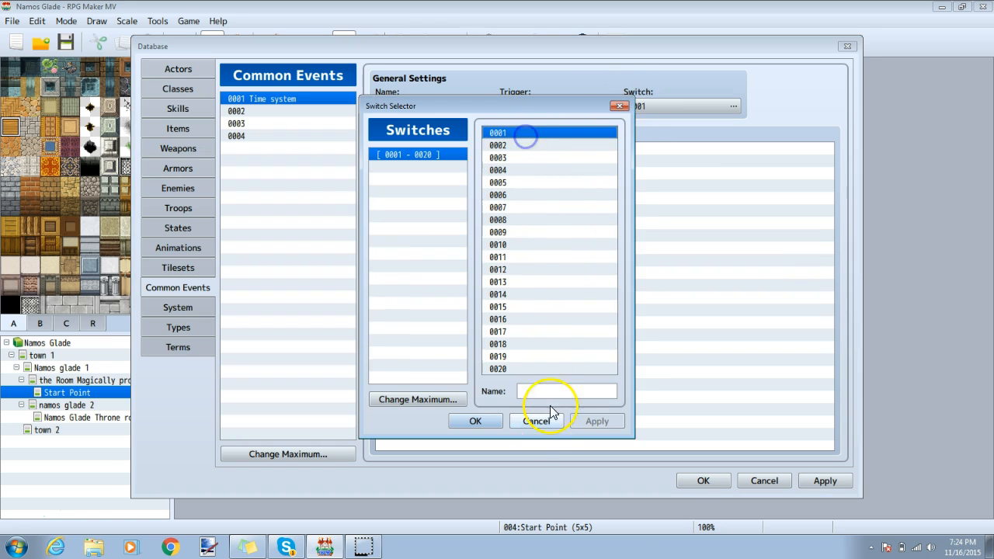
type("time on")
left_click(493, 423)
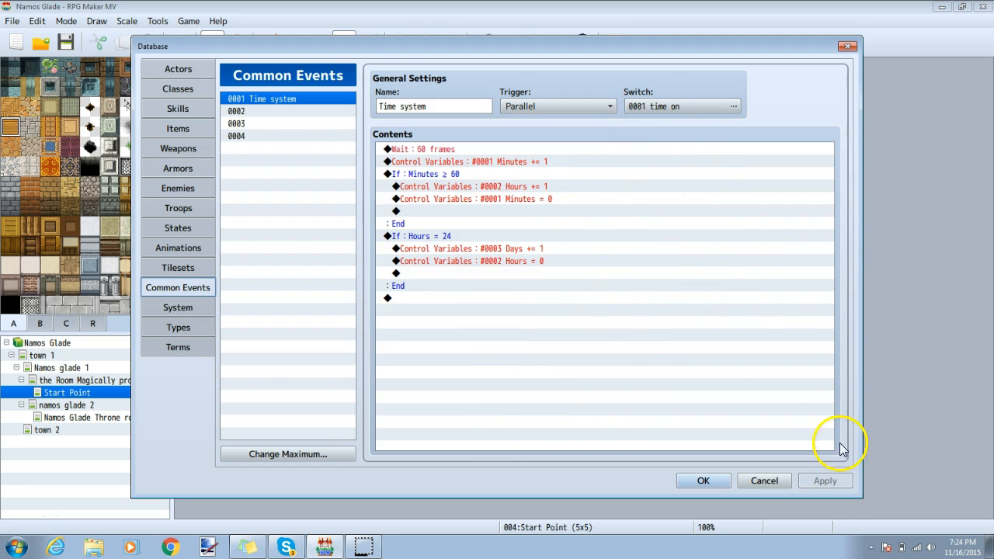
left_click(715, 482)
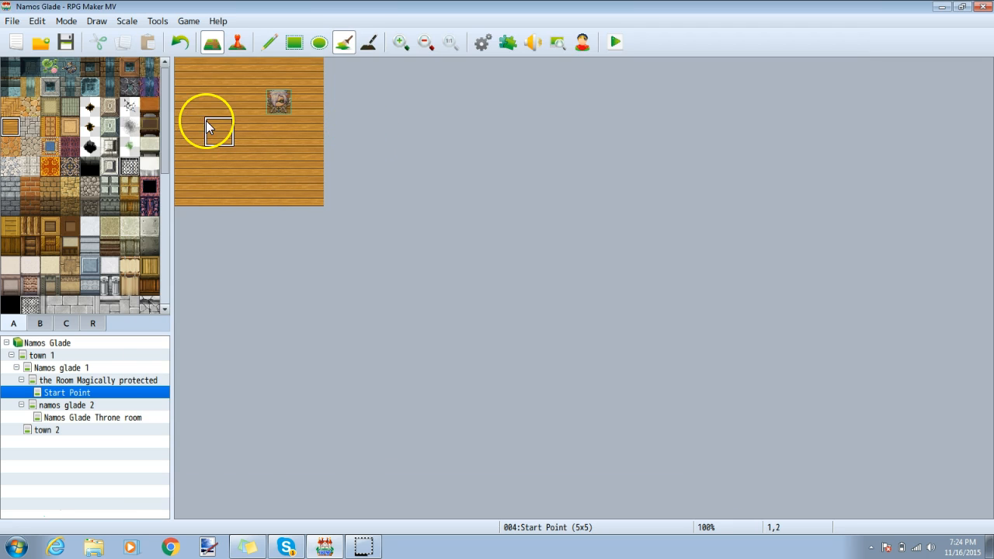
Create a new event on the Start Point map's upper-left corner tile and set its trigger to Autorun.
key("F6")
double_click(186, 73)
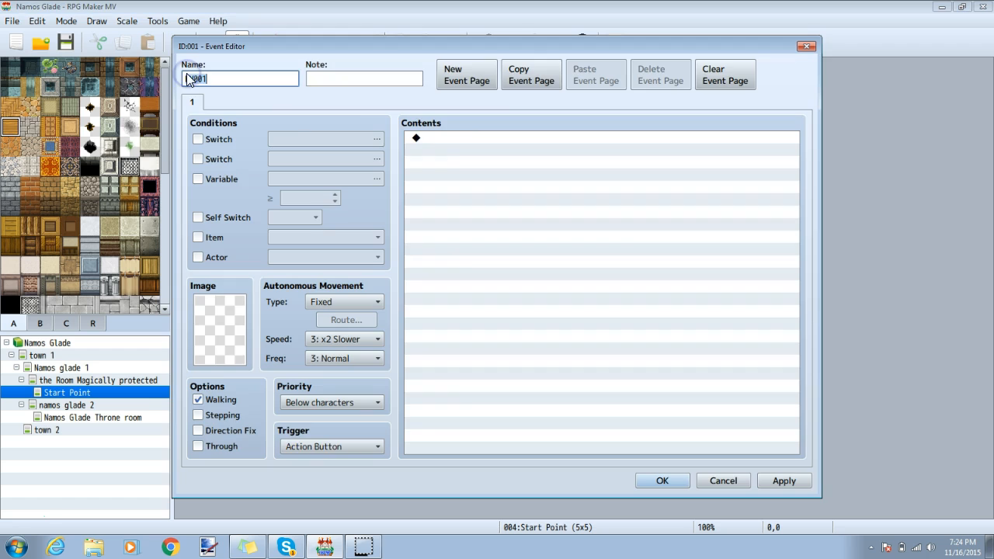
left_click(353, 448)
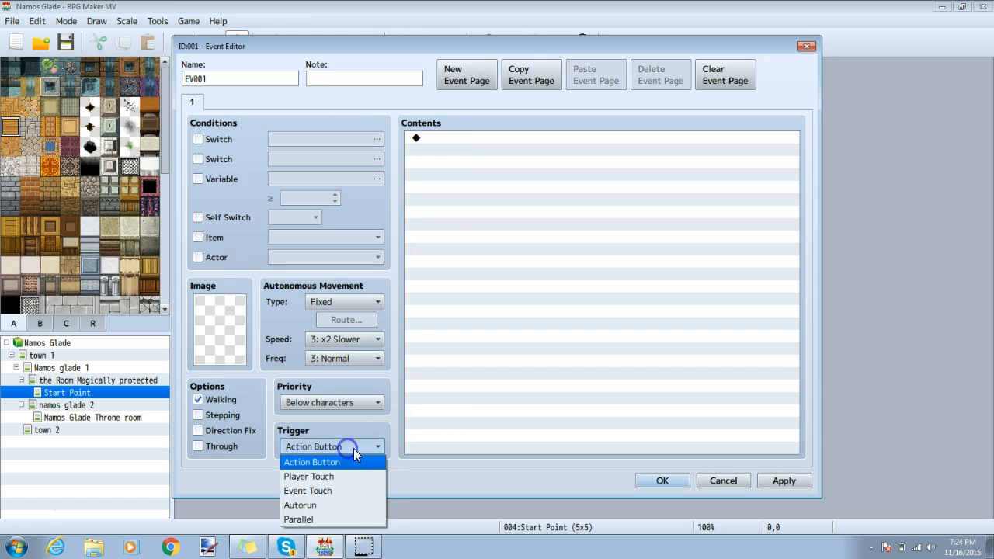
left_click(352, 505)
Add a Control Switches command to the map event that turns the "time on" switch ON.
double_click(453, 138)
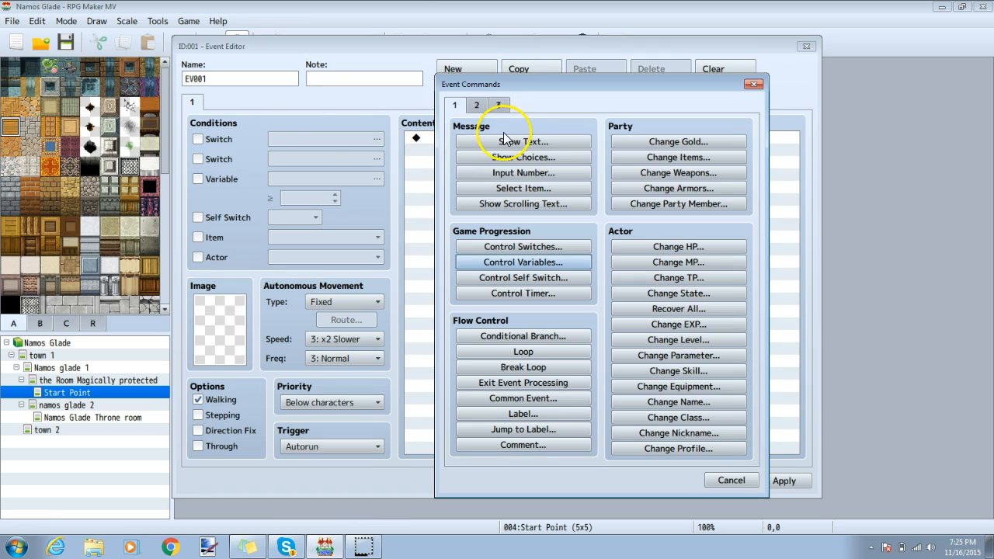
left_click(532, 247)
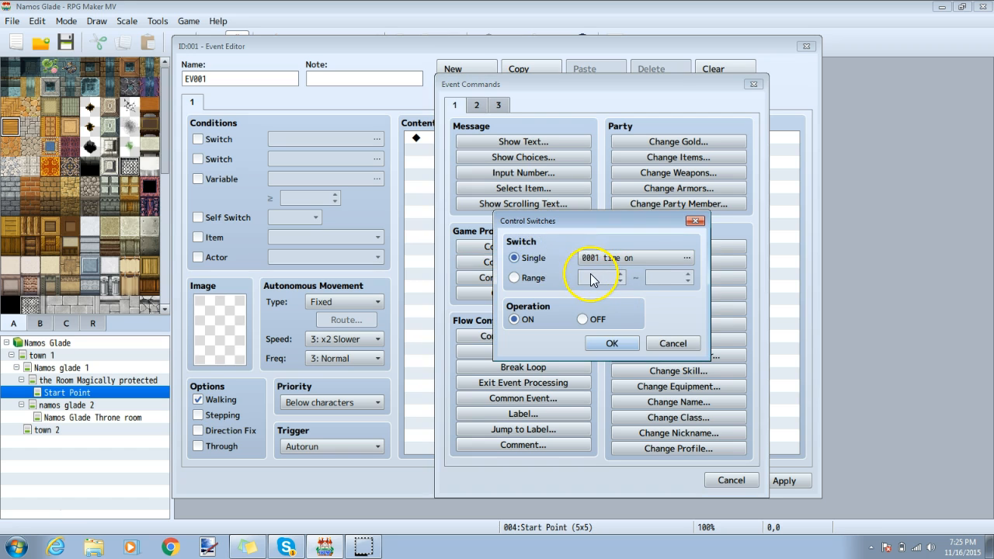
left_click(603, 344)
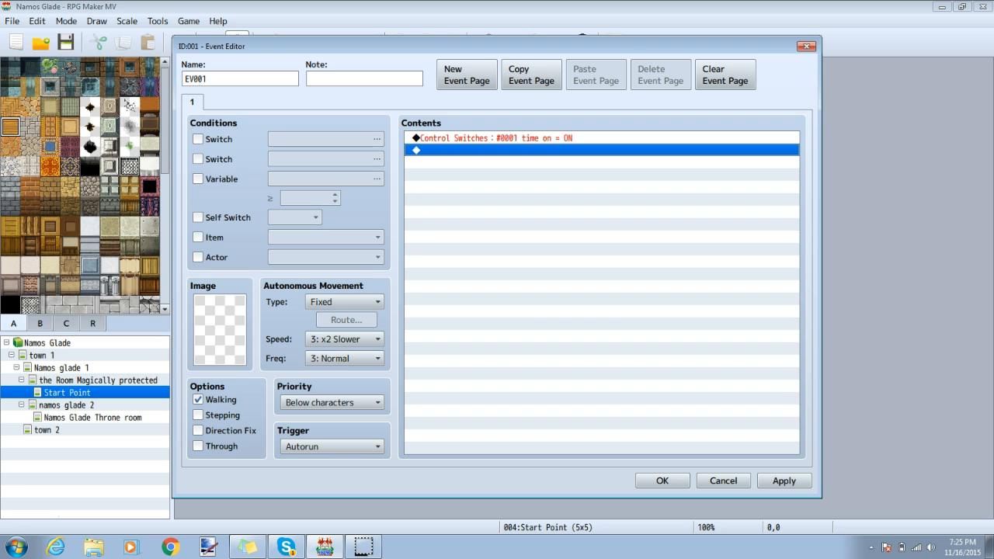
Below the switch command in the map event, add a Control Variables command that sets Minutes to 0.
double_click(452, 152)
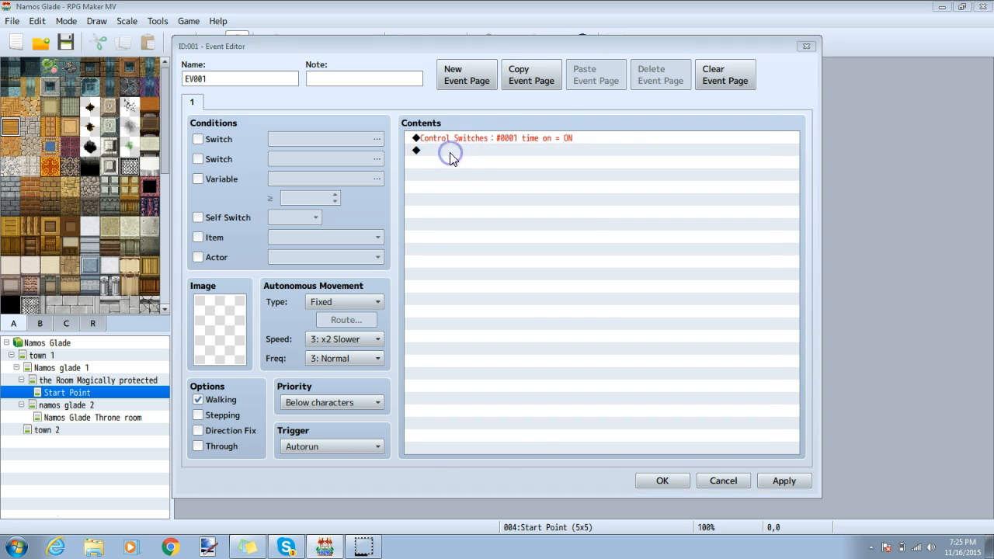
left_click(536, 261)
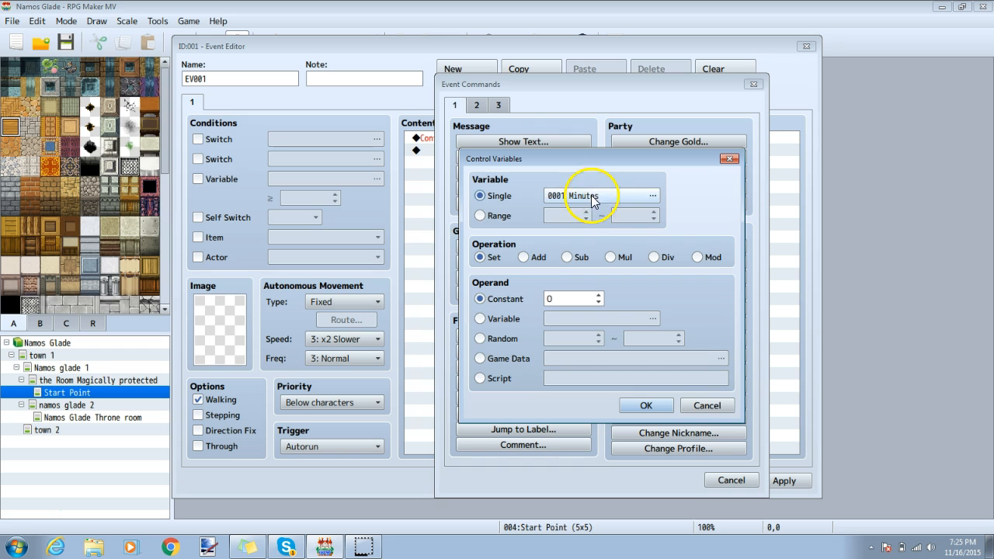
left_click(655, 404)
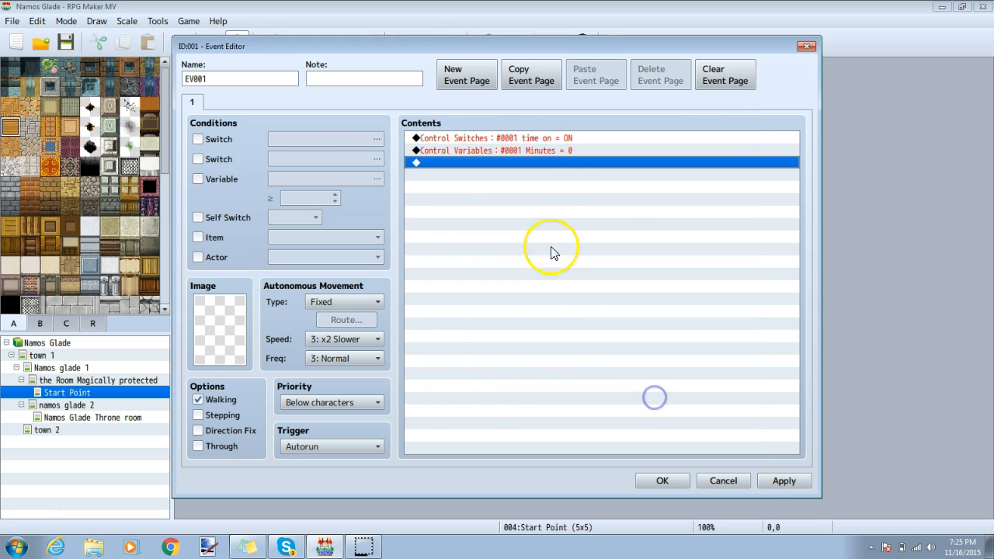
Below the Minutes command in the map event, add a Control Variables command that sets Hours to 6.
double_click(511, 163)
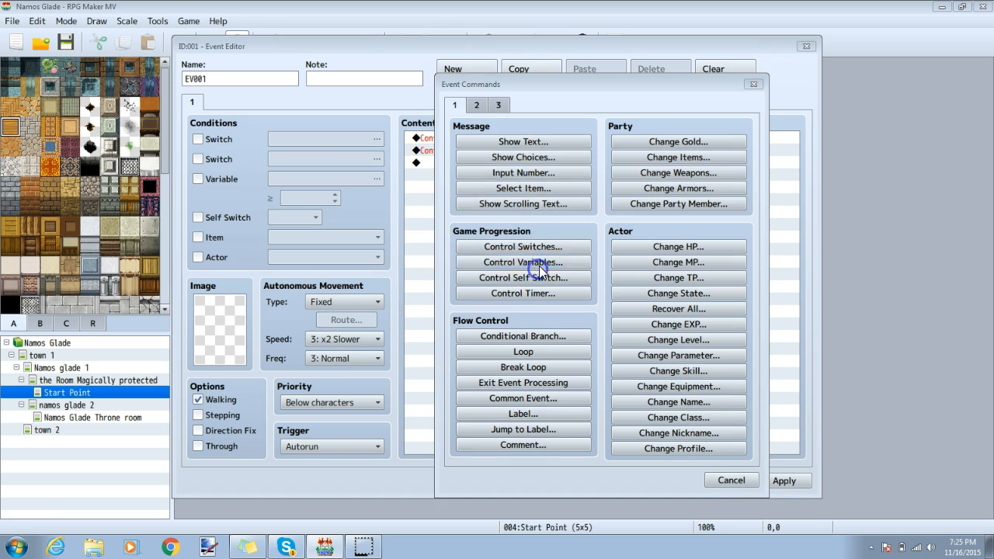
left_click(476, 264)
left_click(603, 197)
left_click(575, 439)
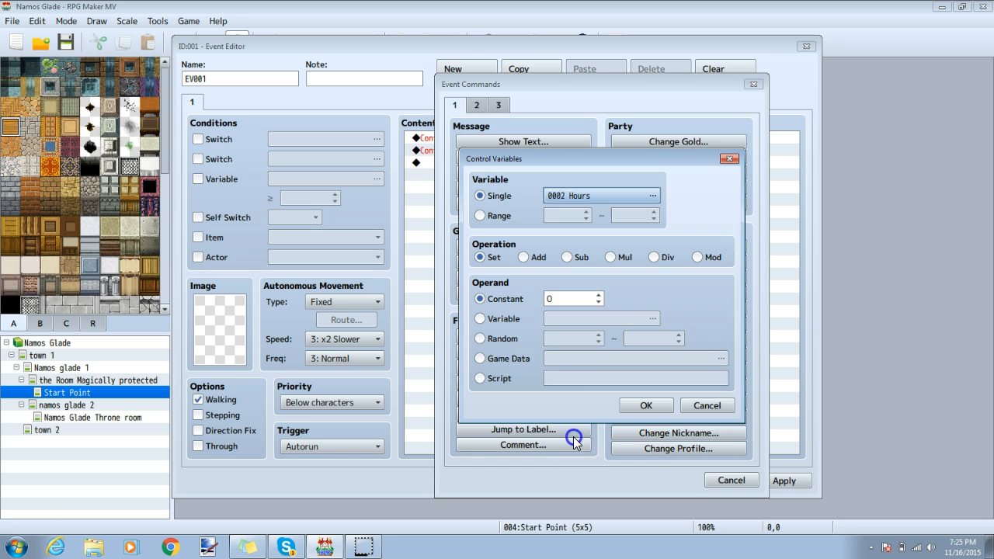
left_click(646, 405)
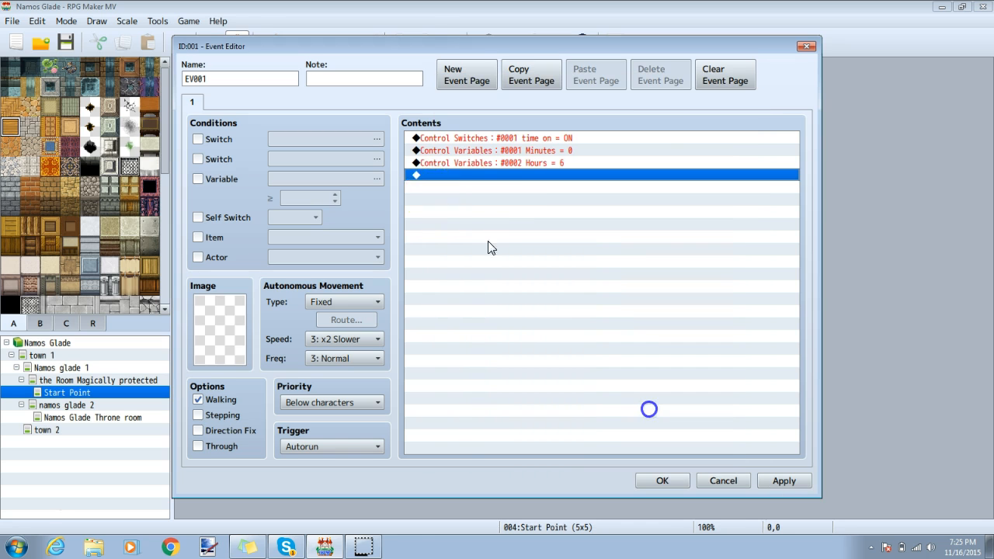
Below the Hours command in the map event, add a Control Variables command that sets Days to 1.
double_click(492, 176)
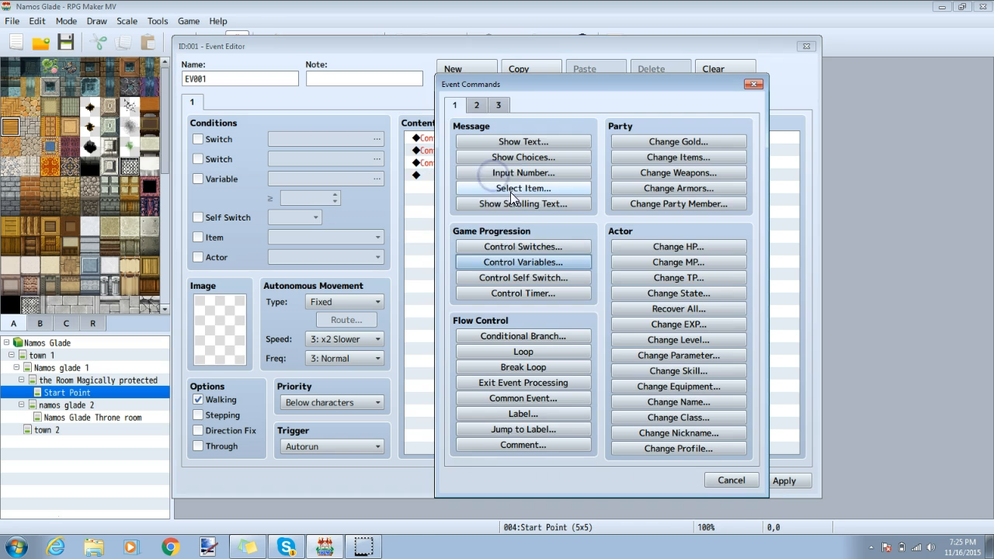
left_click(539, 262)
left_click(580, 196)
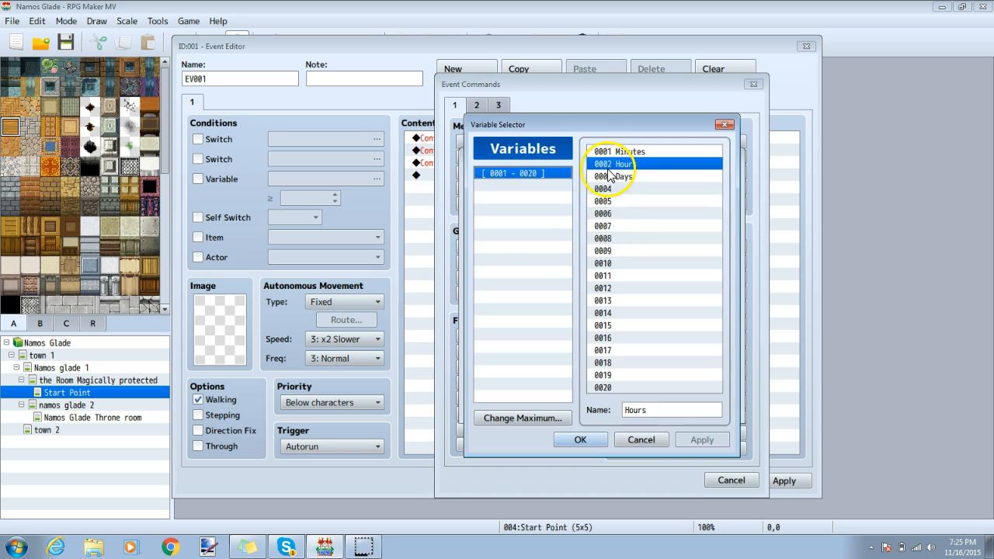
left_click(614, 178)
left_click(579, 440)
left_click(574, 299)
type("1")
left_click(647, 406)
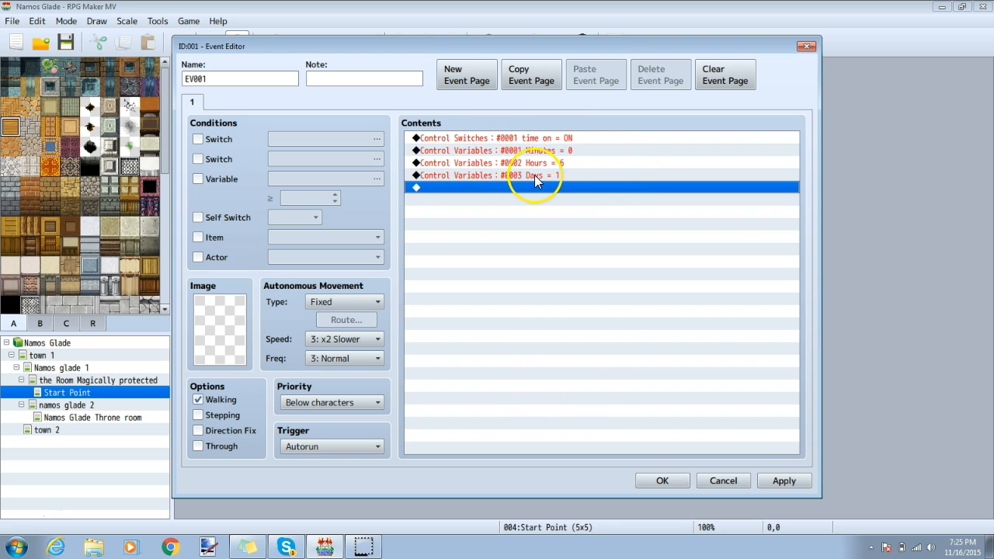
At the end of the map event's commands, add a Control Self Switch command that turns A ON.
double_click(431, 187)
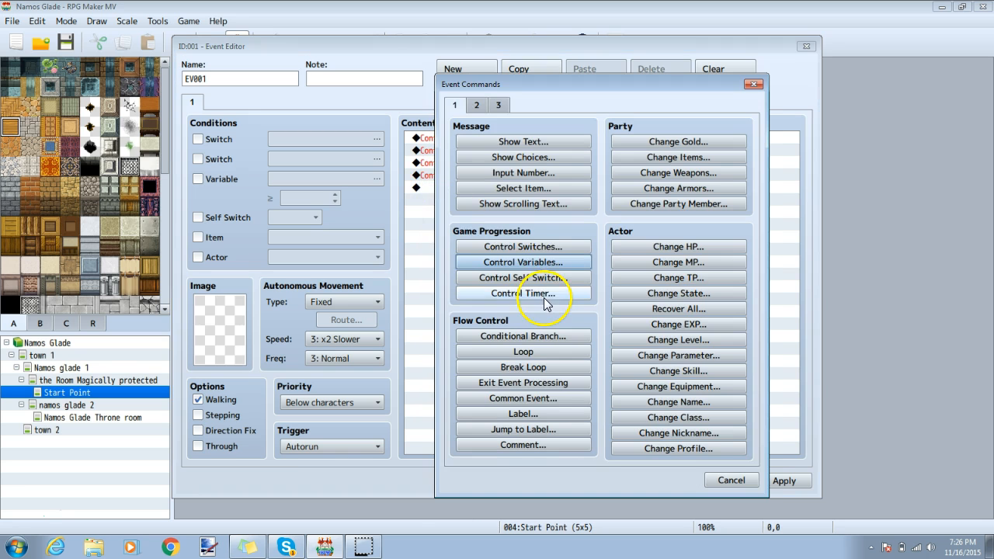
left_click(543, 277)
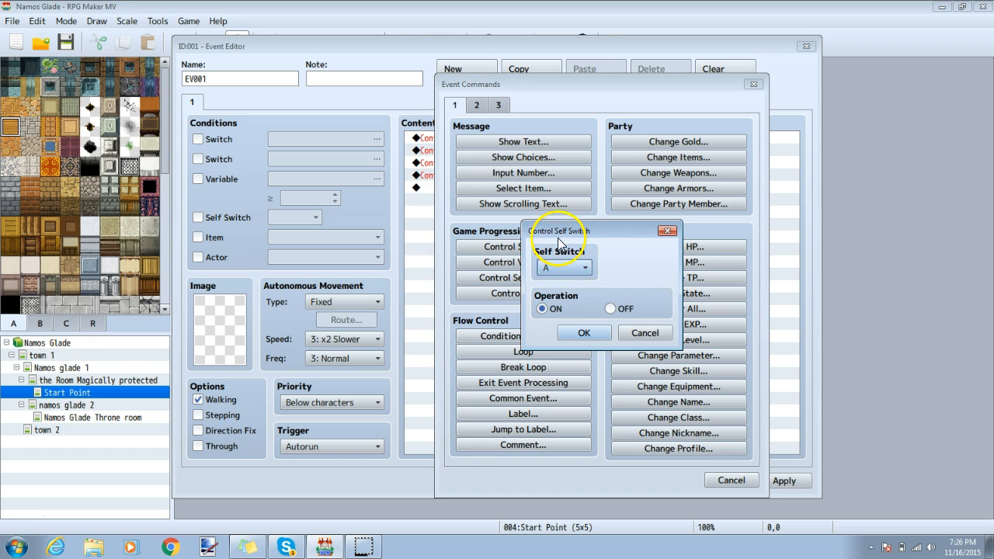
left_click(582, 333)
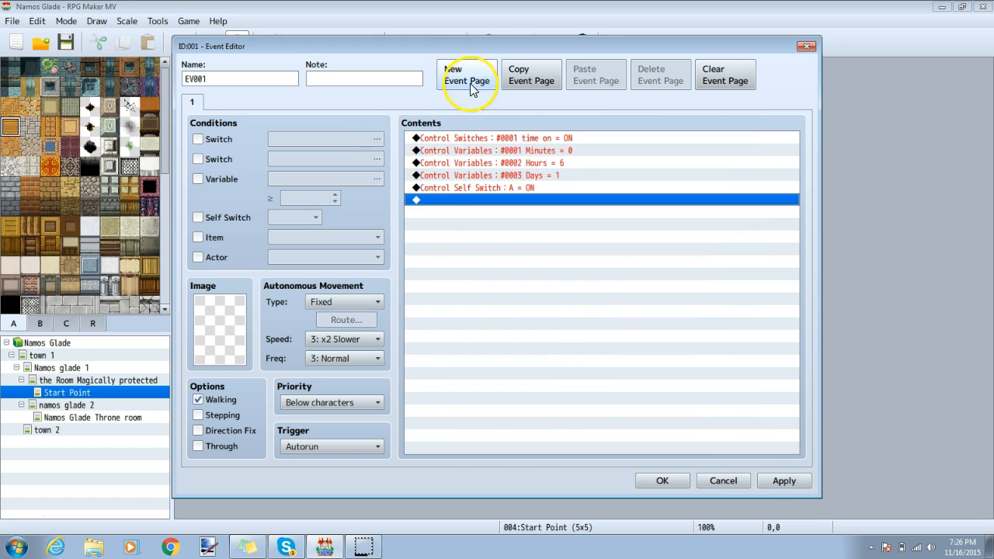
Add a second event page conditioned on Self Switch A, and save the map event.
left_click(473, 80)
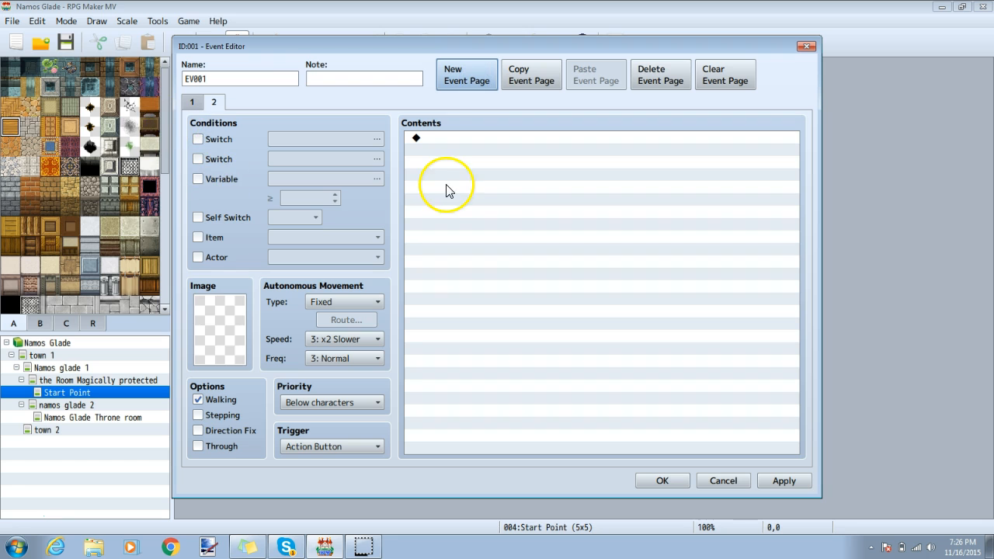
left_click(200, 217)
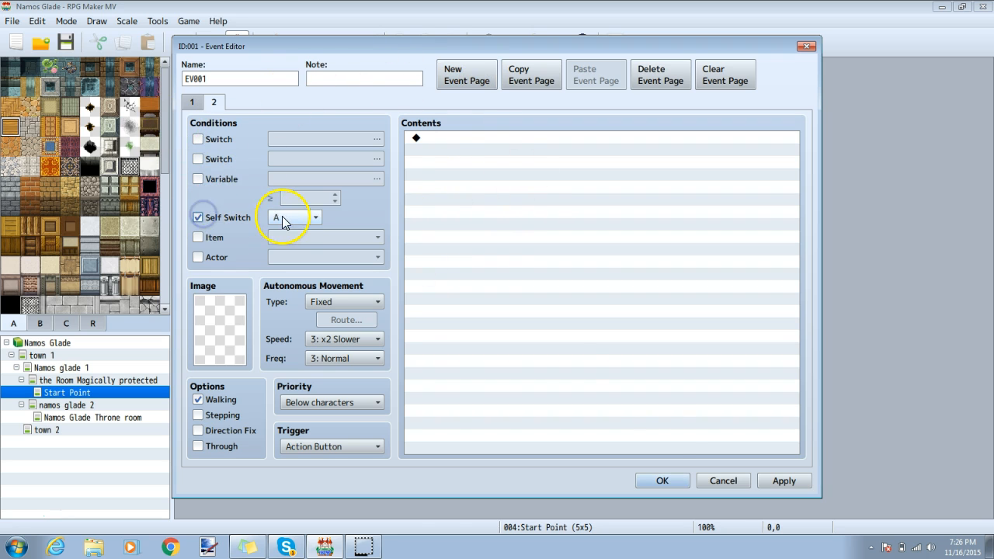
left_click(769, 477)
left_click(673, 483)
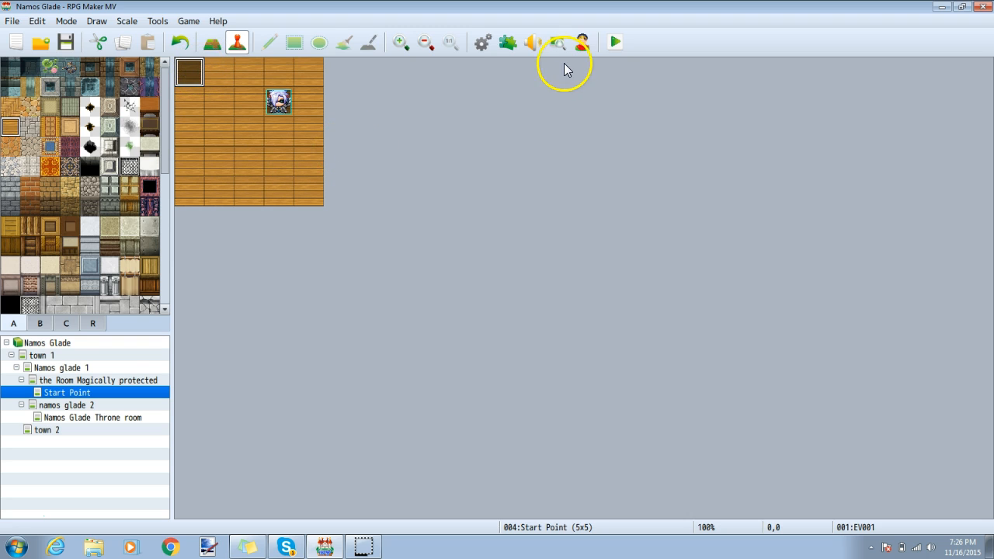
In the database, name common event 0002 "Tell time" and leave its trigger at None.
left_click(480, 42)
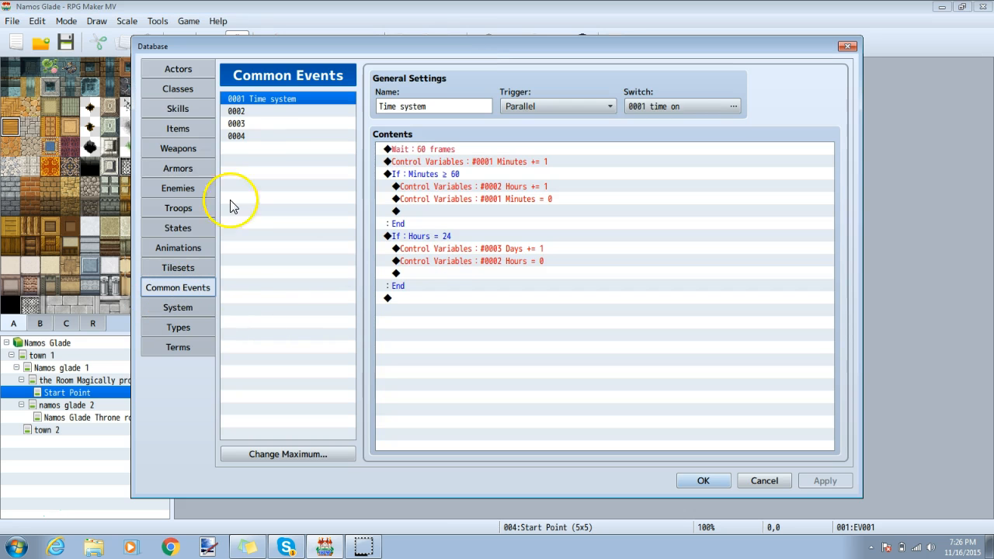
left_click(247, 113)
left_click(440, 105)
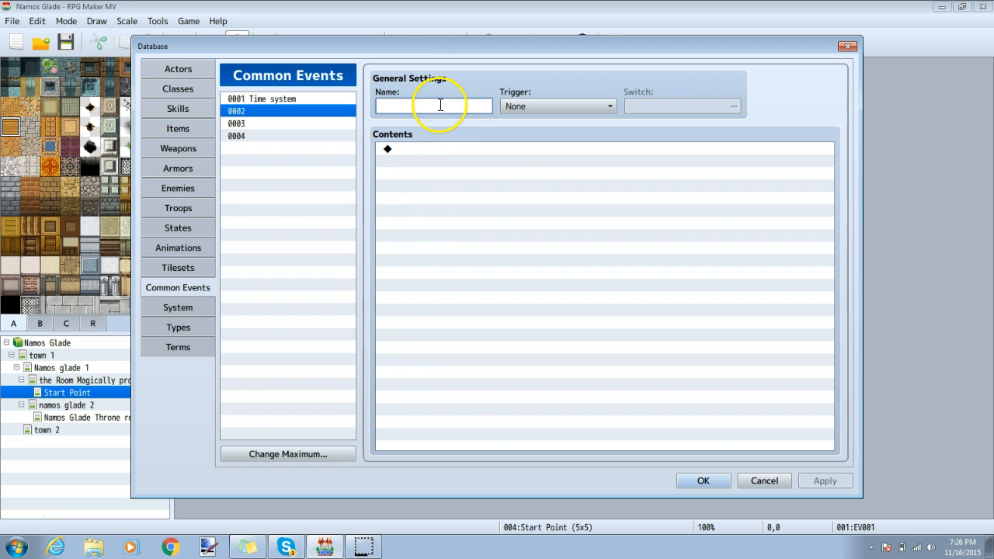
type("Tell time")
left_click(519, 106)
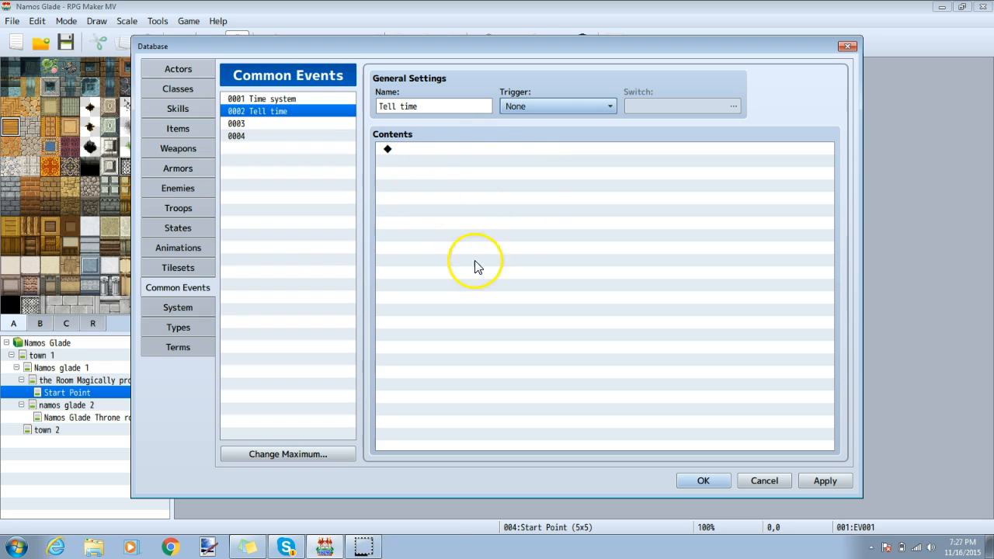
double_click(429, 148)
left_click(526, 141)
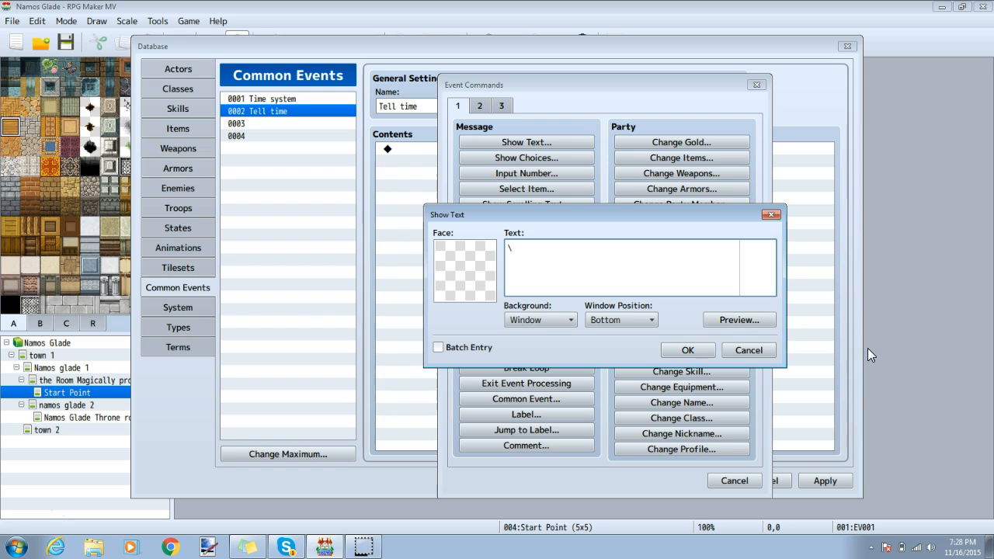
type("v[]")
key("Escape")
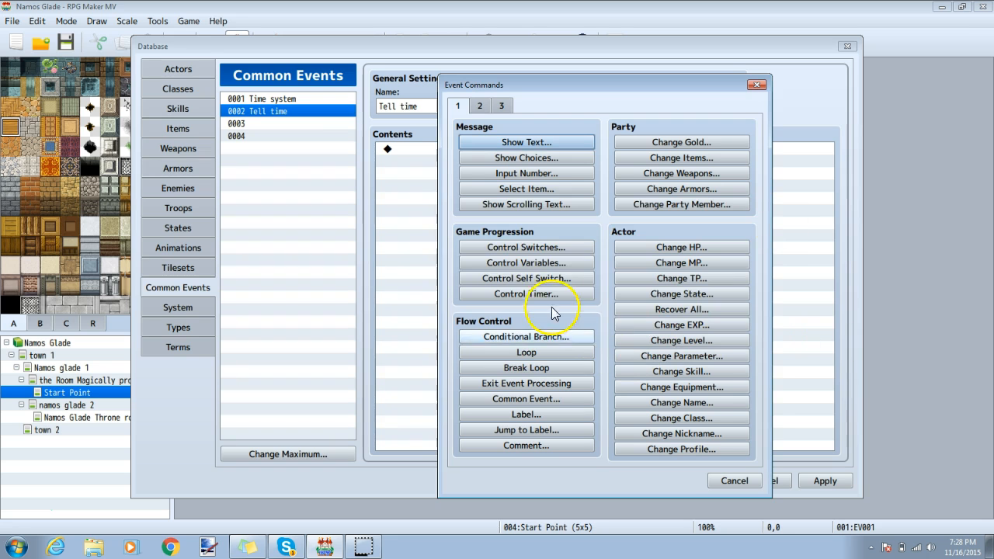
Check the variable list for the ID numbers of the Minutes, Hours and Days variables, and close it without adding a command.
left_click(541, 262)
left_click(591, 194)
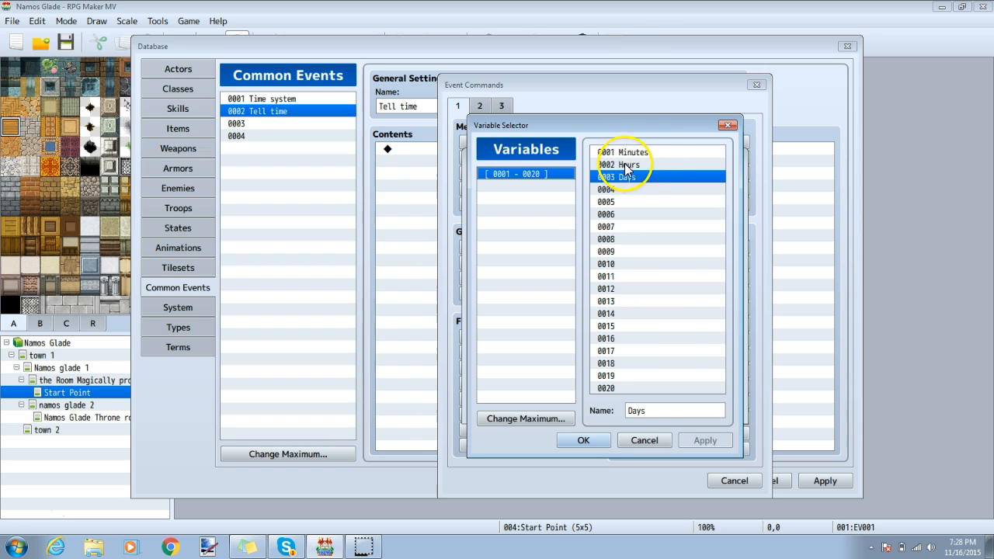
left_click(725, 125)
left_click(733, 164)
Add a Show Text command reading "day \v[3]" to the Tell time common event.
left_click(616, 266)
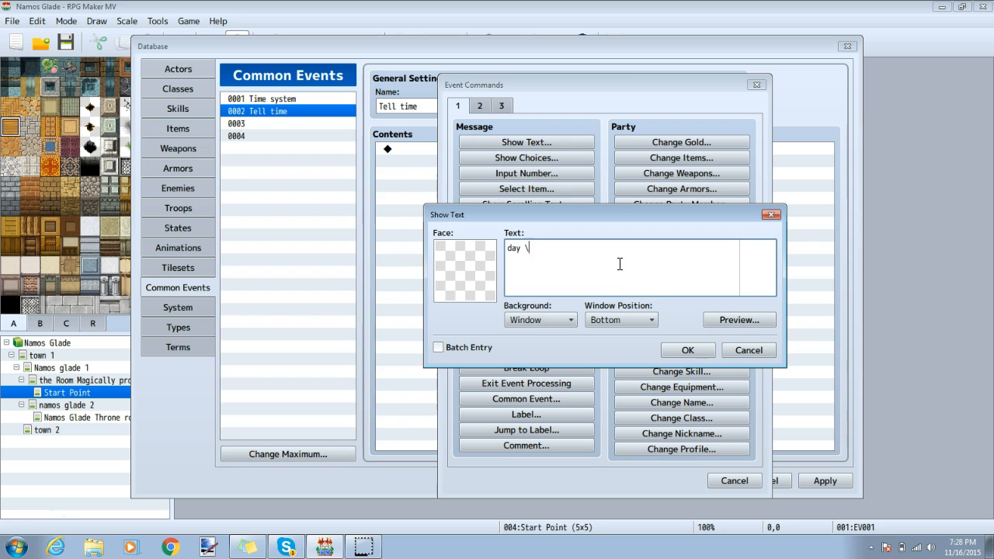
type("day \\v[3]")
left_click(538, 250)
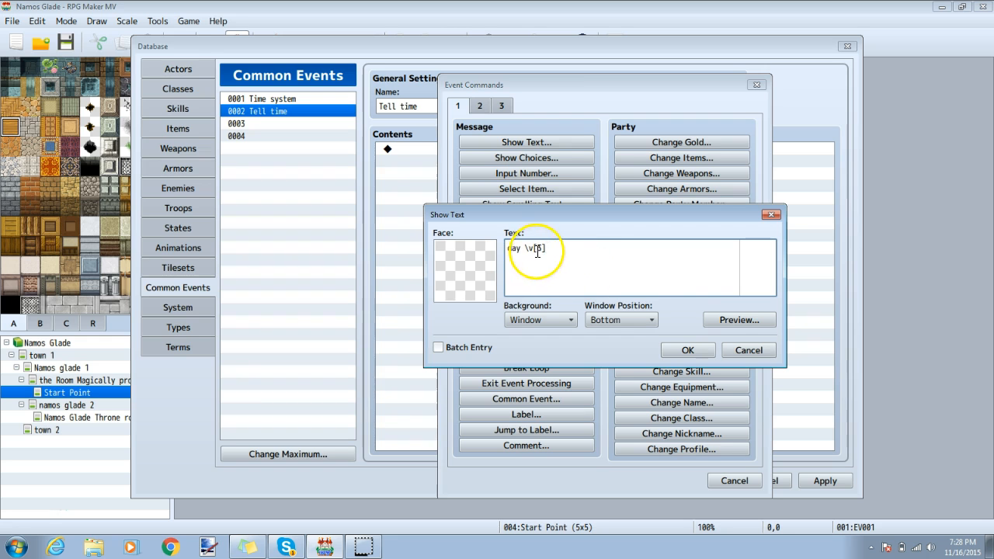
left_click(687, 350)
Below the day text, add a Show Text command reading "hour \v[2]".
double_click(432, 175)
left_click(509, 143)
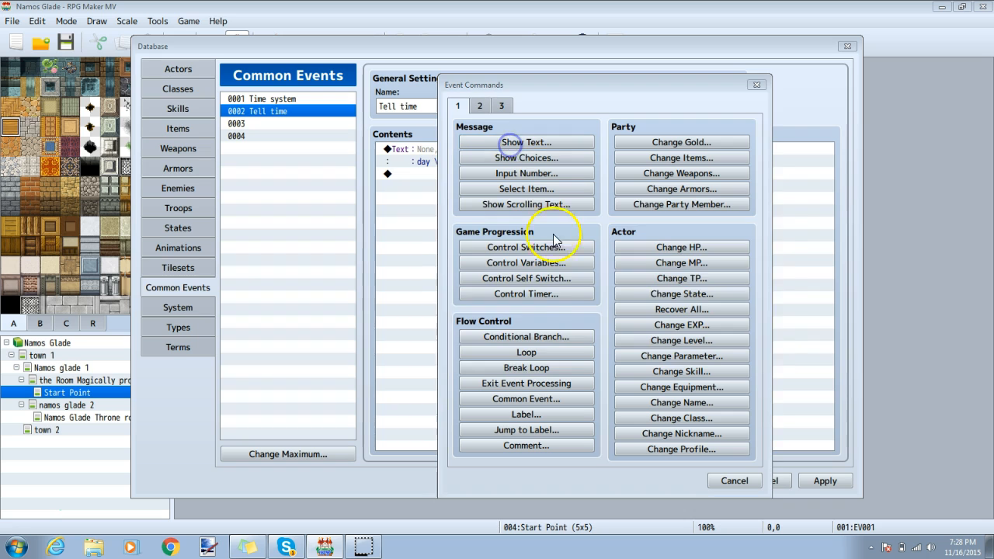
type("hour ")
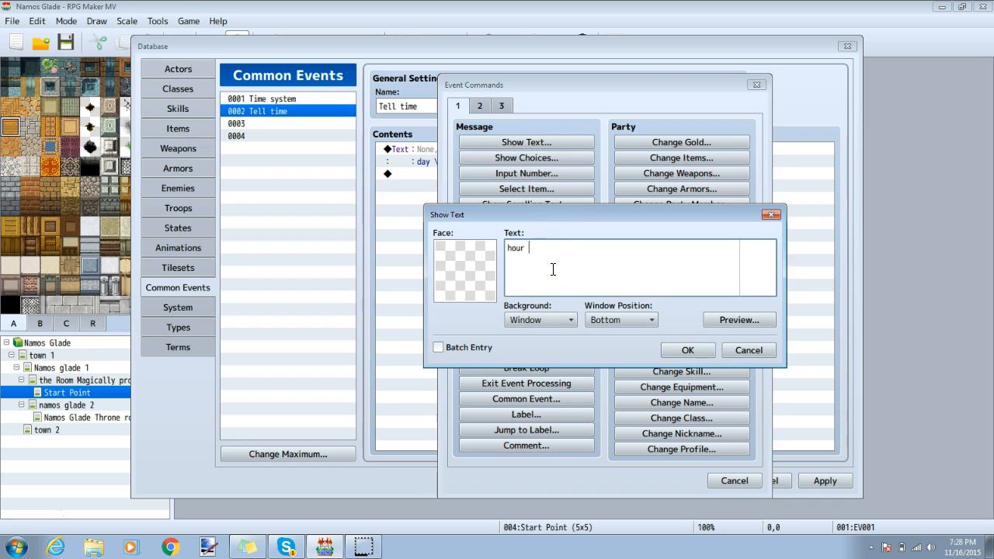
type("\\v[2")
left_click(687, 349)
Below the hour text, add a Show Text command reading "minutes \v[1]", and apply the database changes.
double_click(444, 198)
left_click(506, 143)
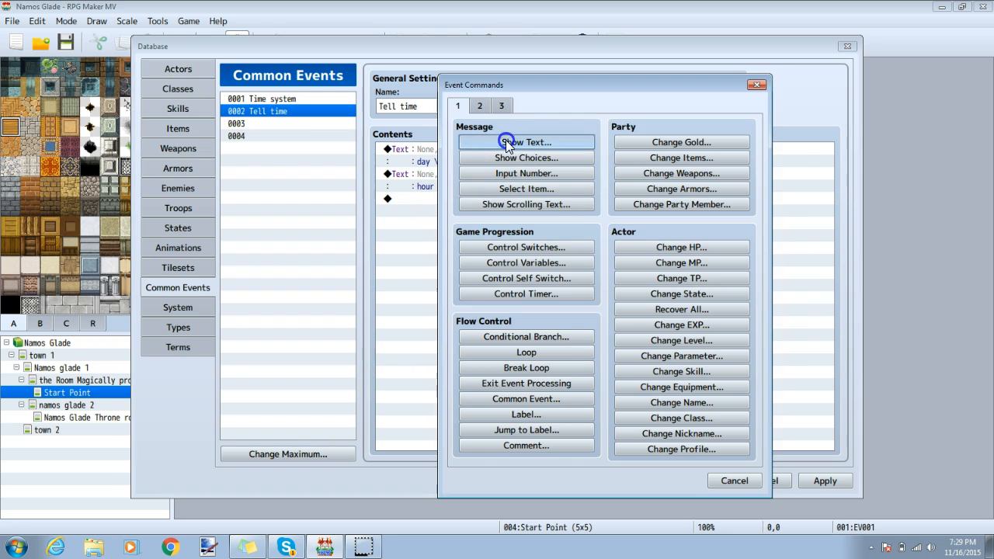
type("minutes \\v[1")
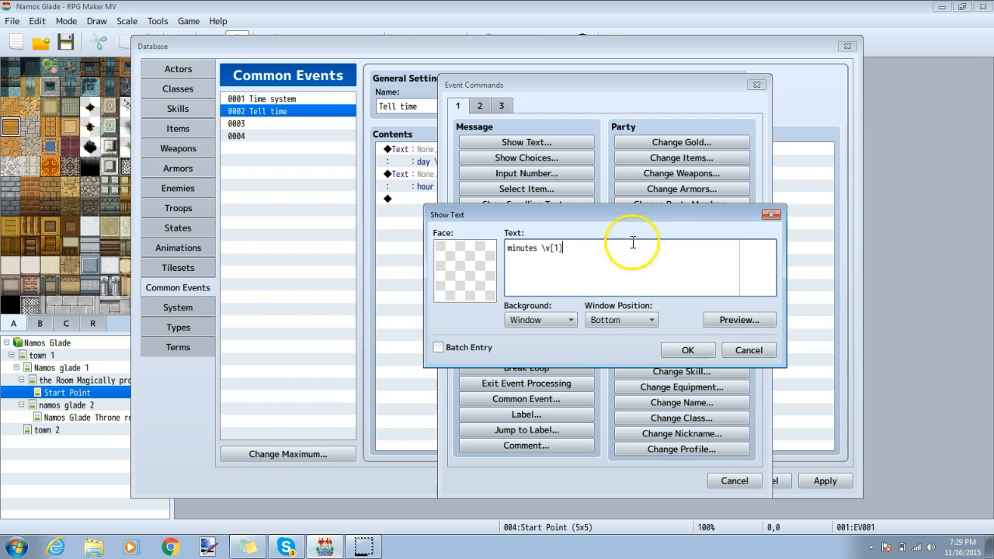
left_click(677, 347)
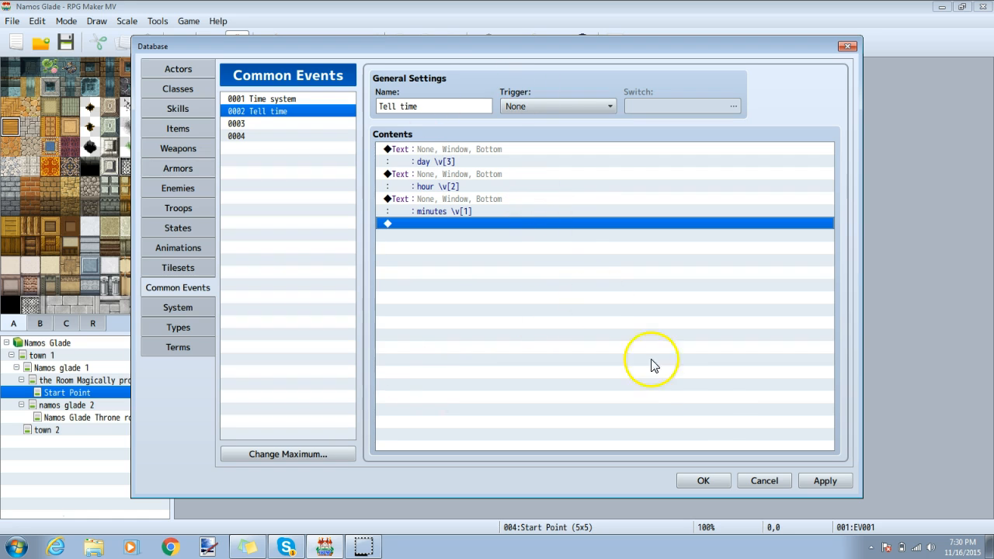
left_click(822, 481)
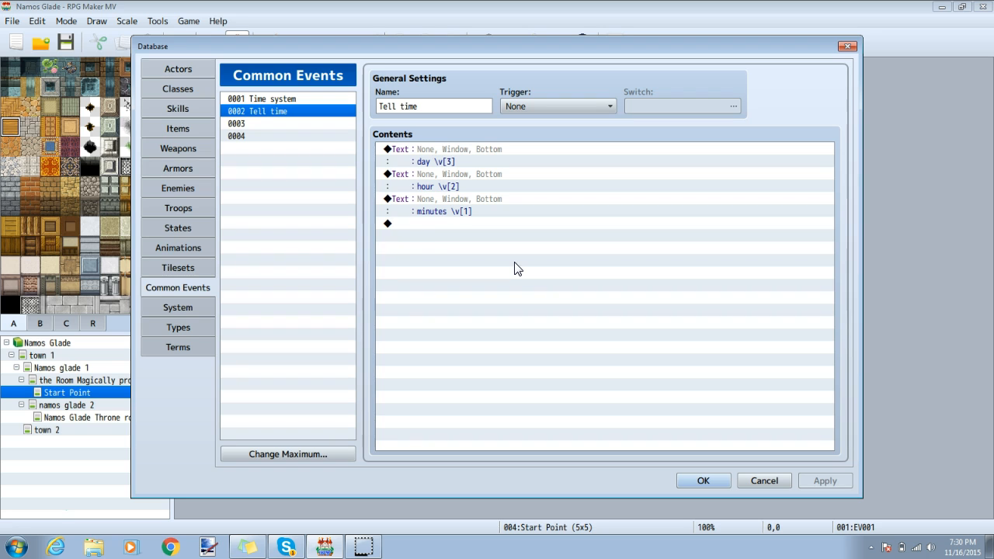
Raise the maximum number of database items to 5 and select the new empty item 0005.
left_click(182, 128)
left_click(293, 453)
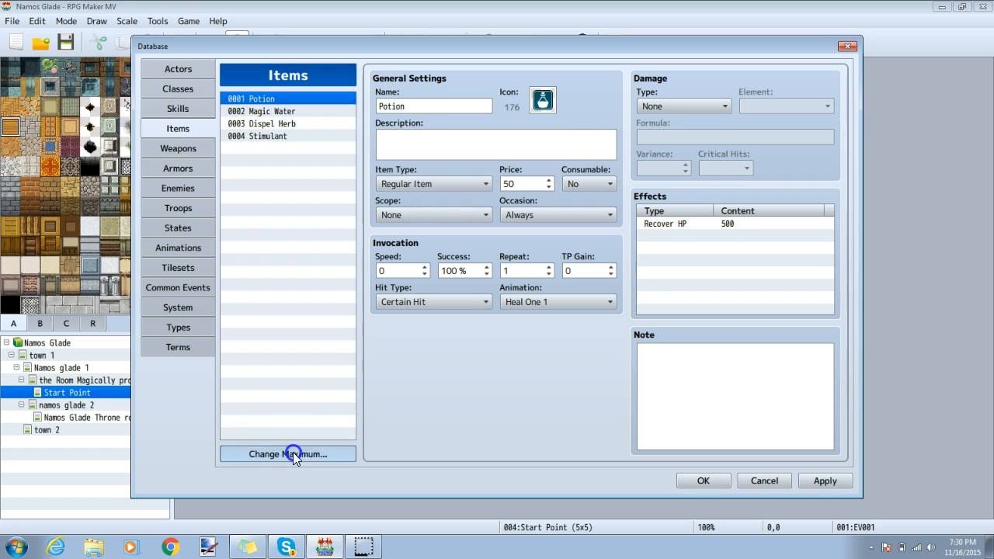
type("5")
left_click(268, 471)
left_click(267, 149)
Name item 0005 "Clock", give it icon 220, and enter the description "click to tell time".
left_click(433, 106)
type("Clock")
left_click(541, 92)
left_click(411, 151)
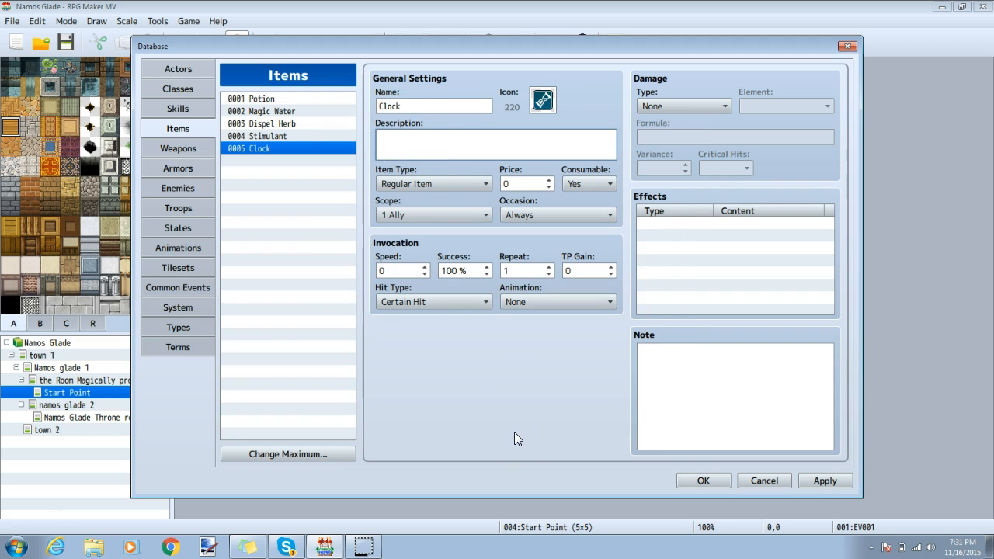
type("click to tell time")
Set the Clock item's Consumable option to No and its Scope to None.
left_click(583, 186)
left_click(589, 213)
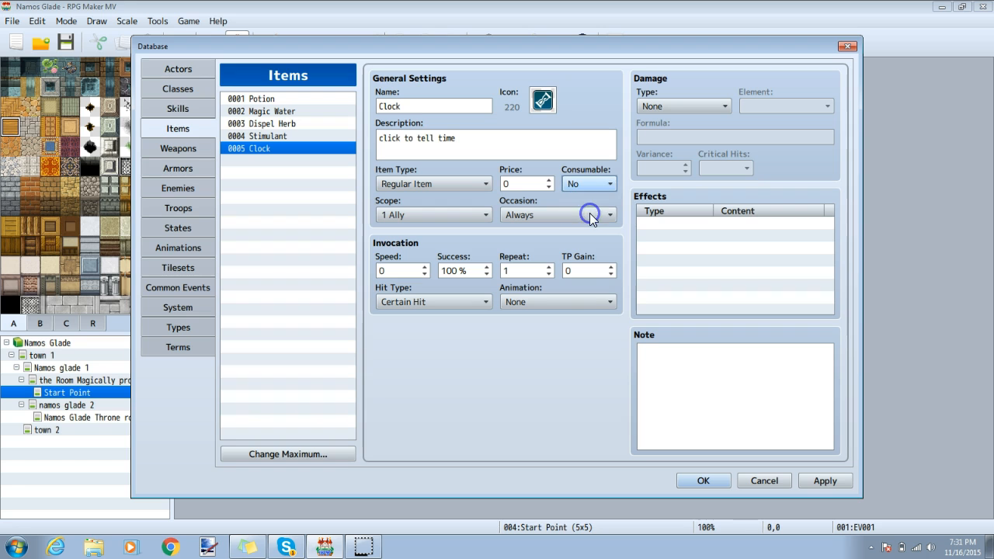
left_click(422, 215)
left_click(425, 233)
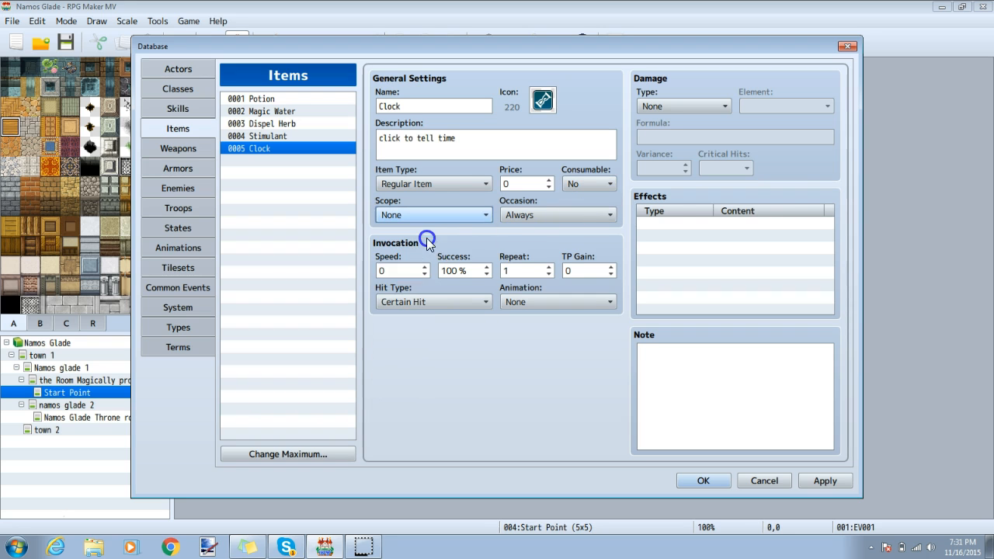
Add a Common Event effect that calls Tell time to the Clock item, and save the database changes.
double_click(659, 223)
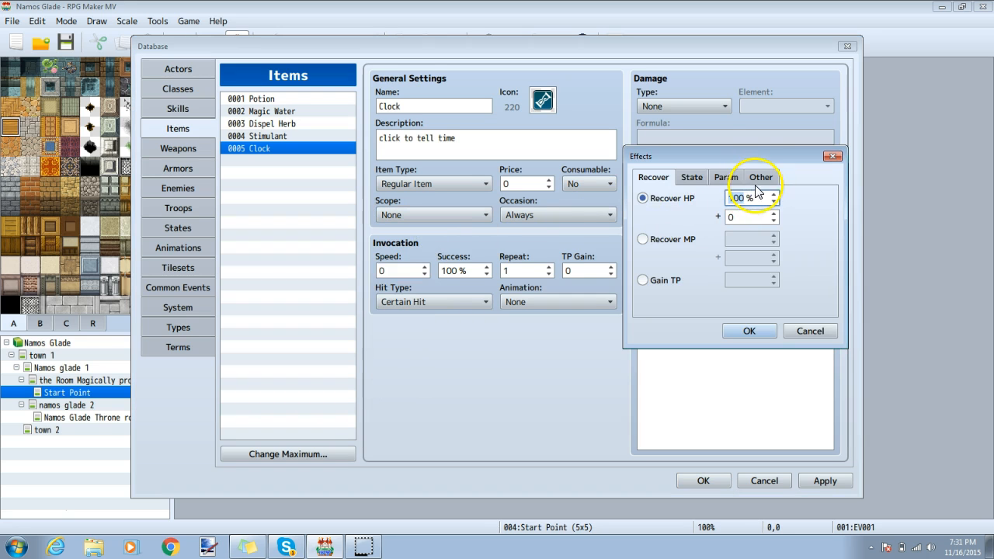
left_click(759, 180)
left_click(669, 284)
left_click(750, 284)
left_click(765, 311)
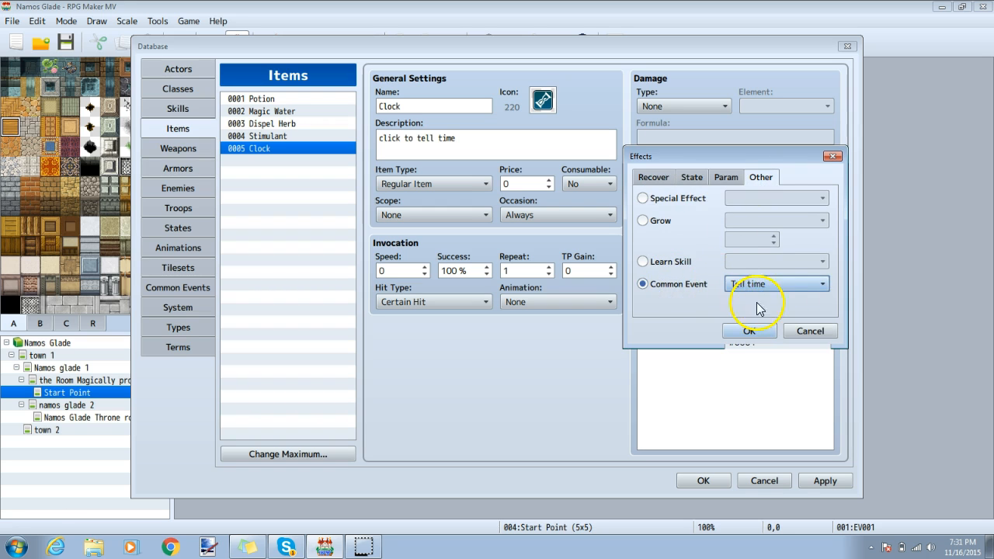
left_click(752, 329)
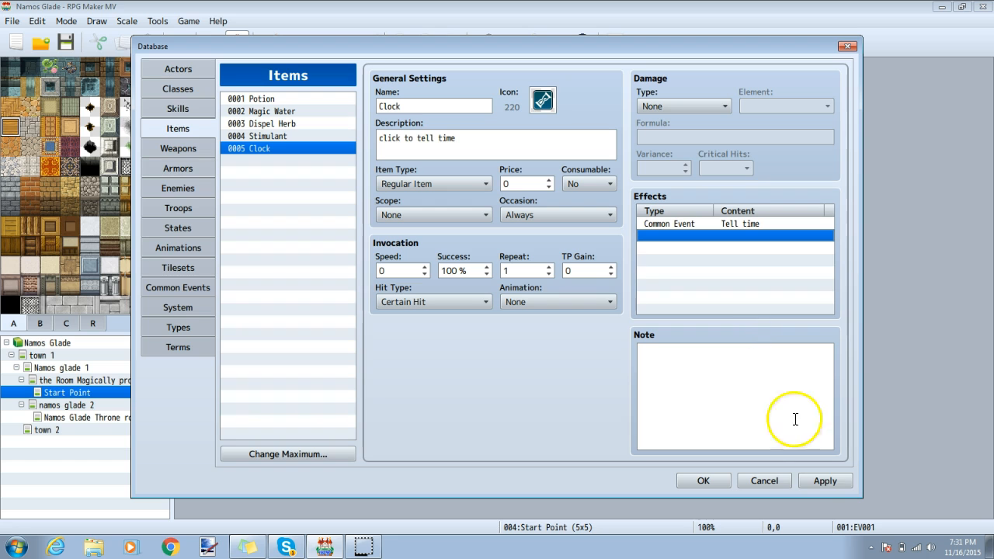
left_click(823, 481)
left_click(713, 481)
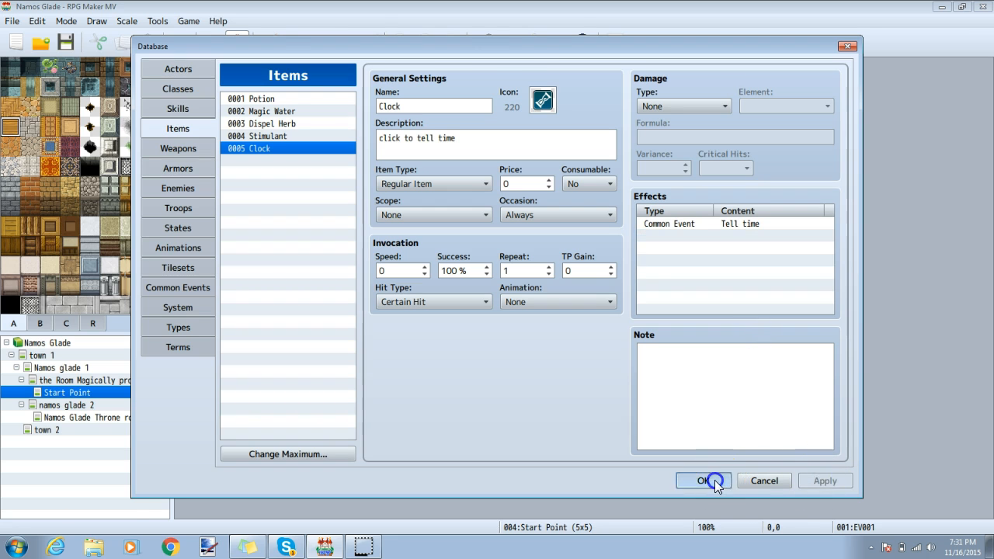
Quick-create a treasure chest event containing the Clock item on the Start Point map's upper-right corner tile (4,0).
right_click(306, 76)
mouse_move(397, 180)
left_click(486, 208)
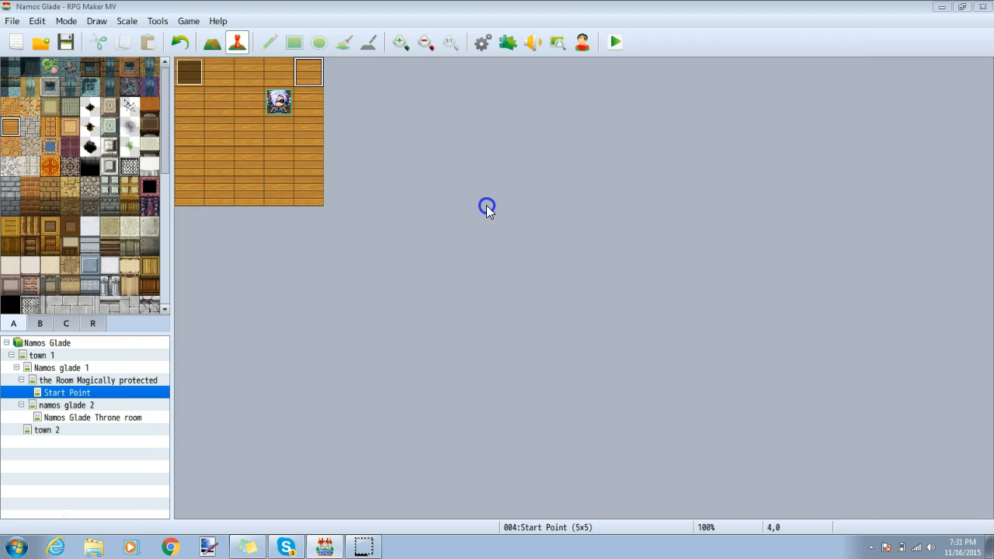
left_click(462, 259)
left_click(524, 262)
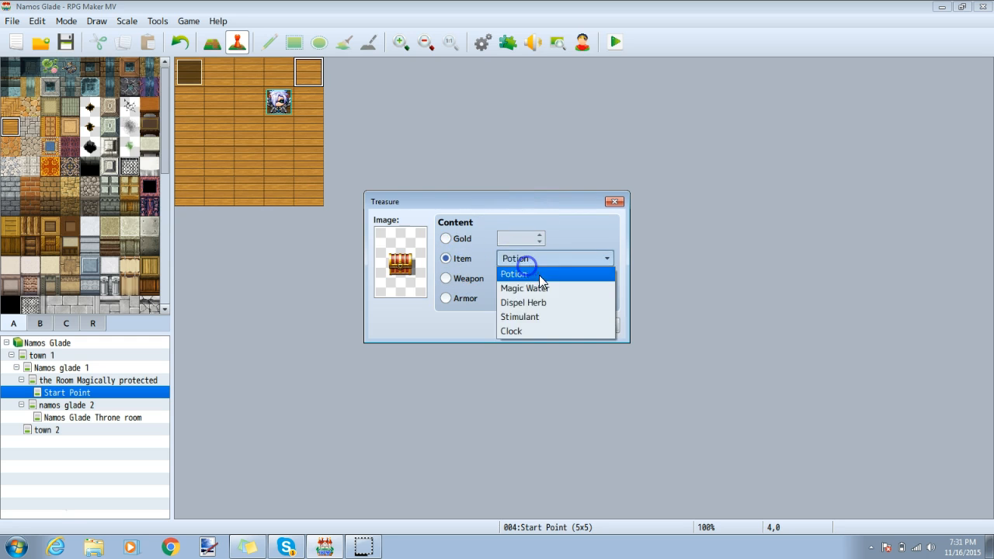
left_click(539, 275)
key("Return")
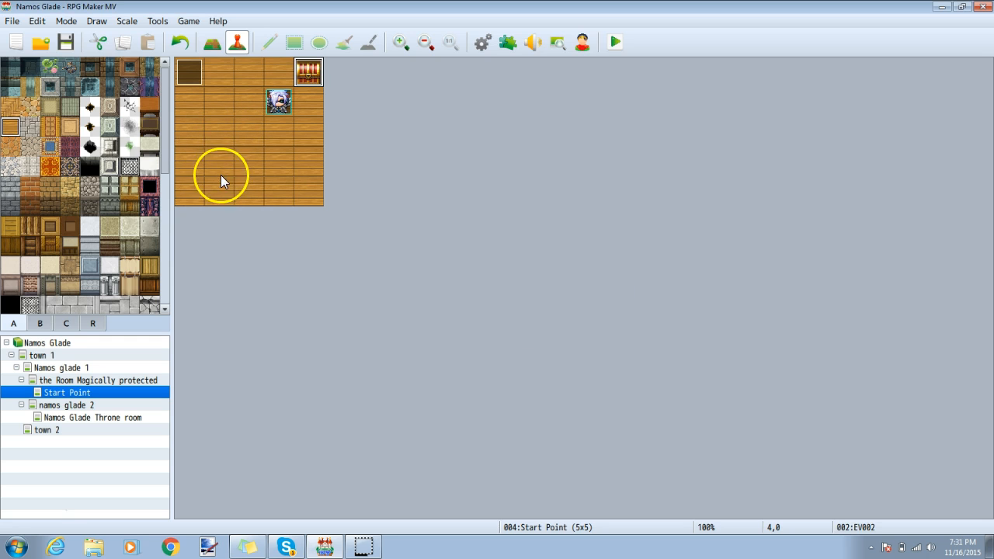
Create a new map event on tile (0,3) and set its priority to Same as characters.
double_click(195, 166)
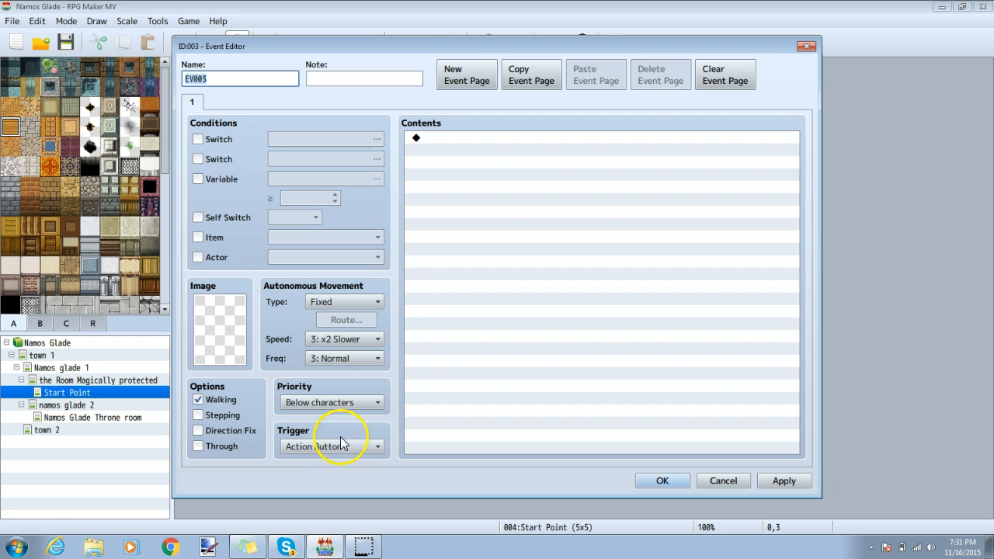
left_click(348, 403)
left_click(336, 430)
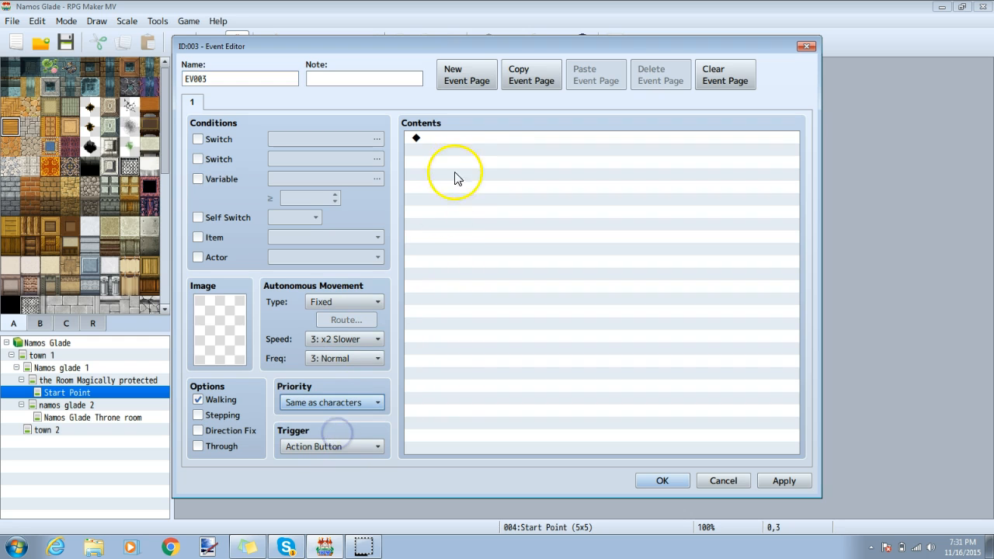
Add a Common Event command that calls Tell time to the new event, and save the event.
double_click(456, 138)
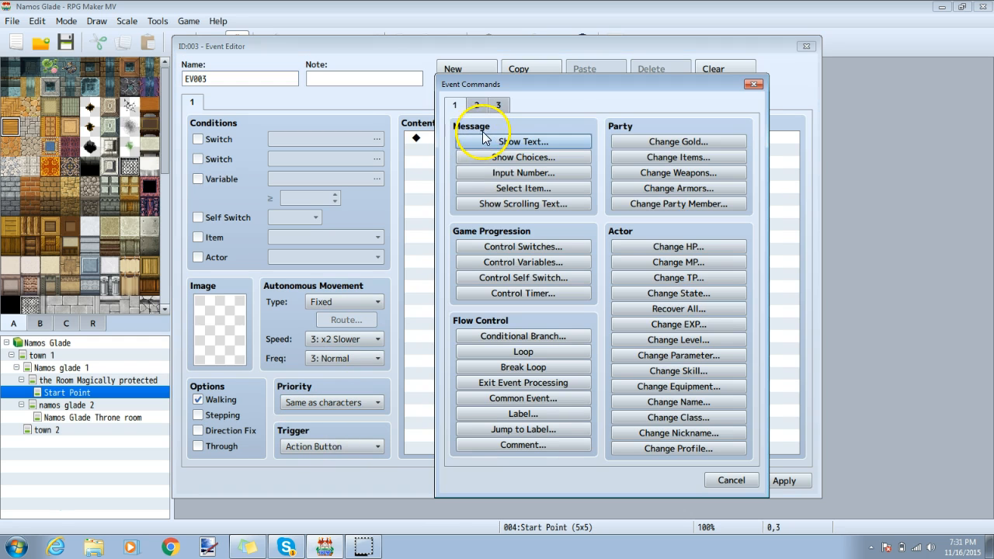
left_click(522, 399)
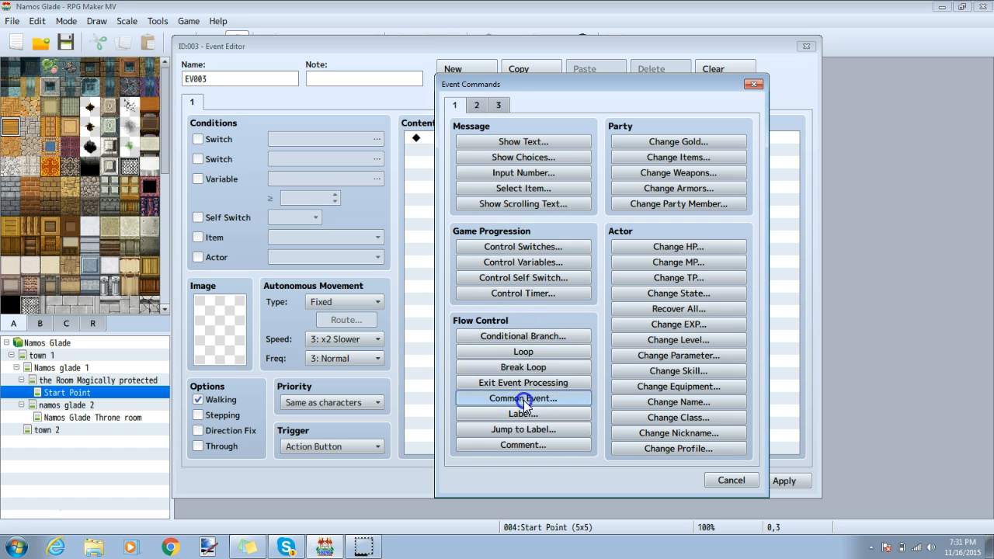
left_click(562, 288)
left_click(567, 304)
left_click(573, 310)
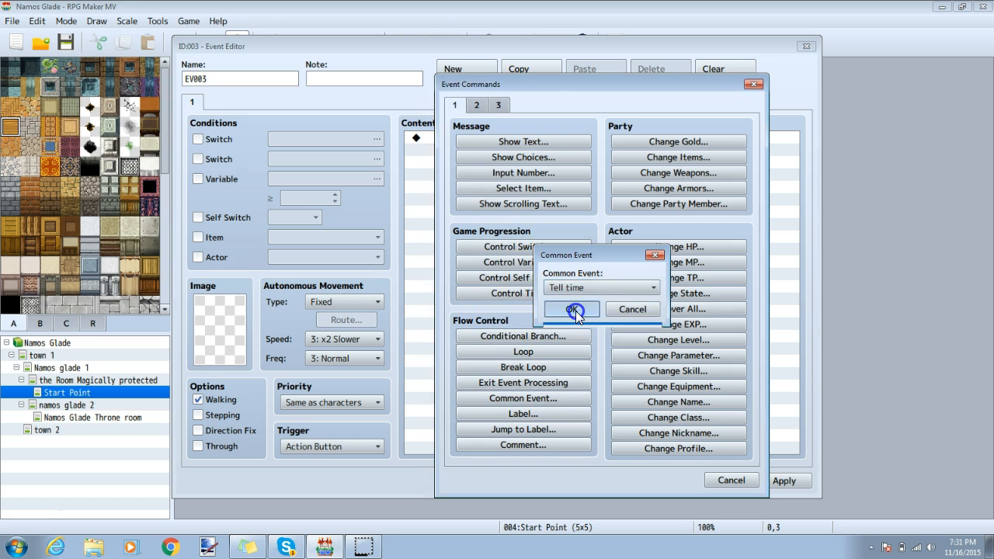
left_click(784, 480)
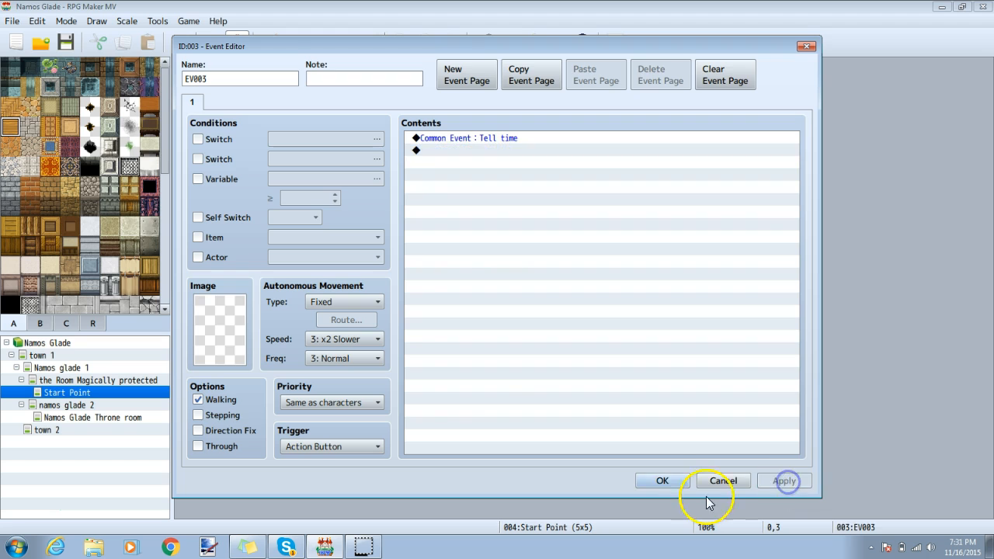
left_click(668, 480)
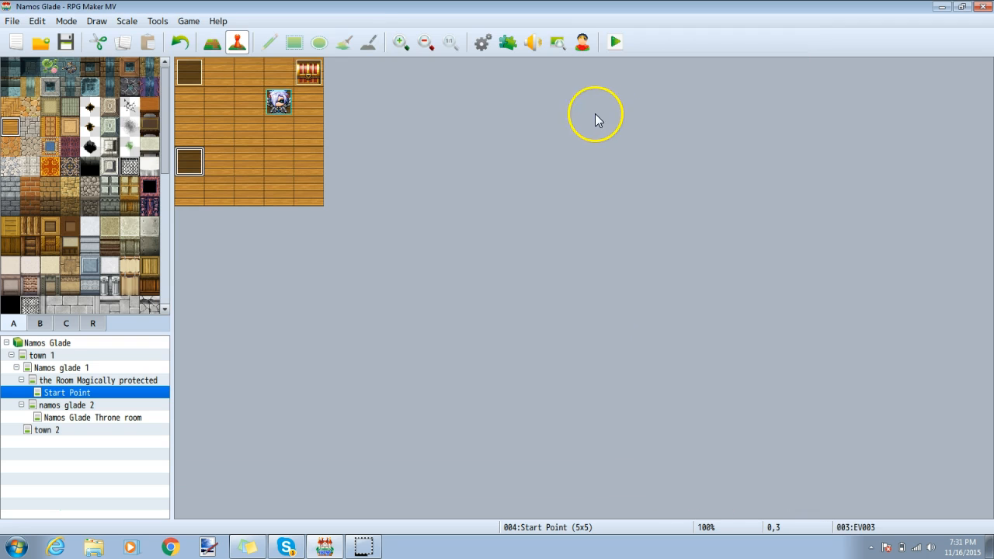
Save the changes to the game, start a playtest, and walk up to the treasure chest to collect its item.
left_click(615, 42)
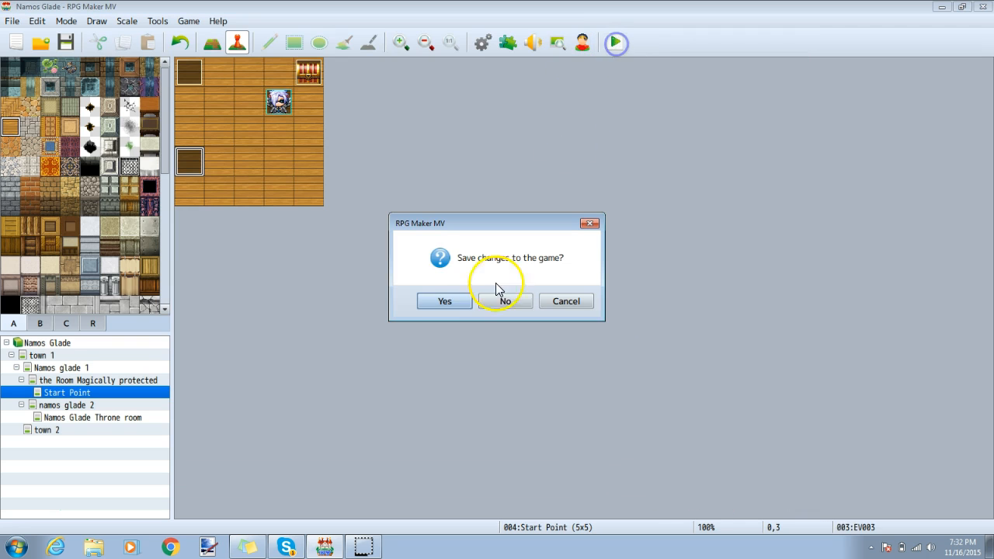
left_click(443, 301)
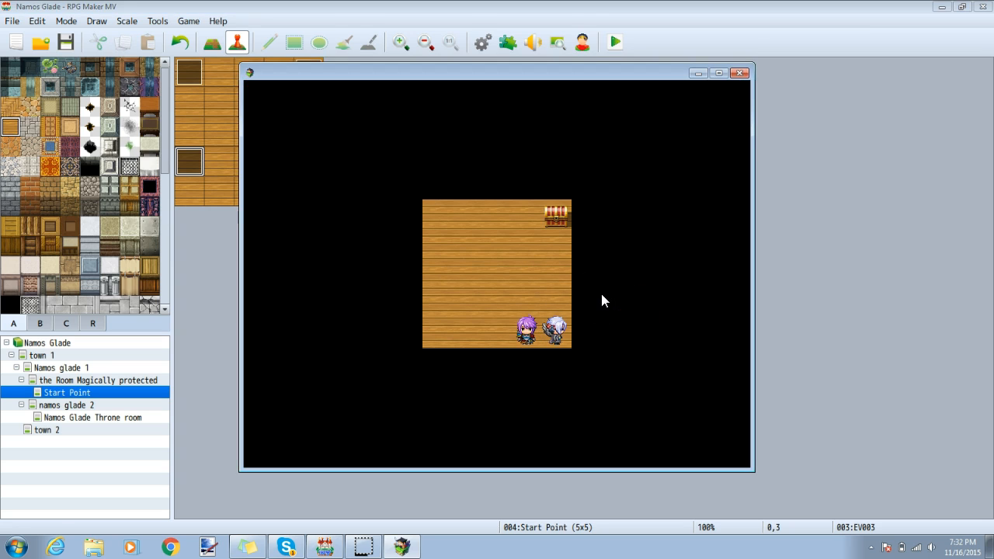
key("Up")
key("Up")
key("Up")
key("Return")
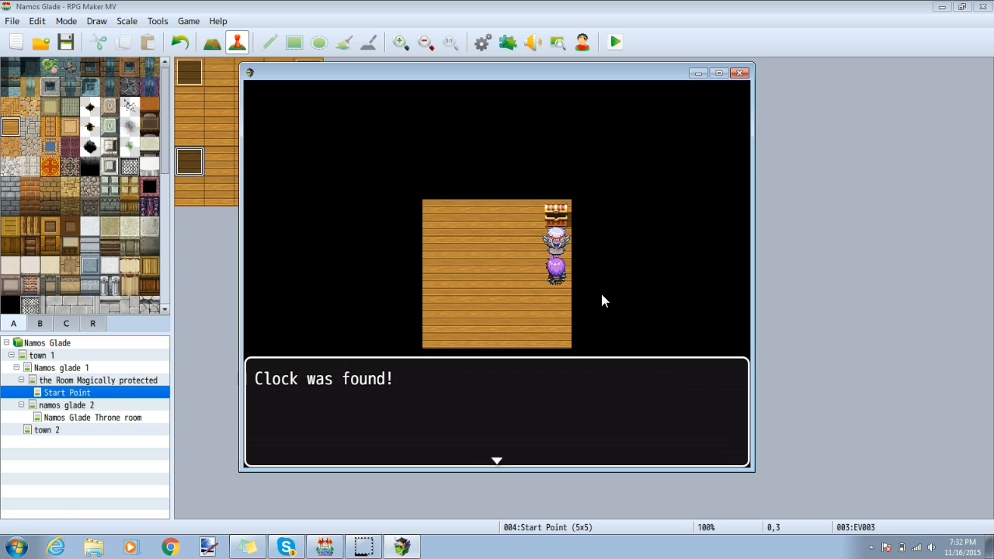
key("Return")
Move the character away from the chest and open the Item category of the in-game inventory.
key("Left")
key("Down")
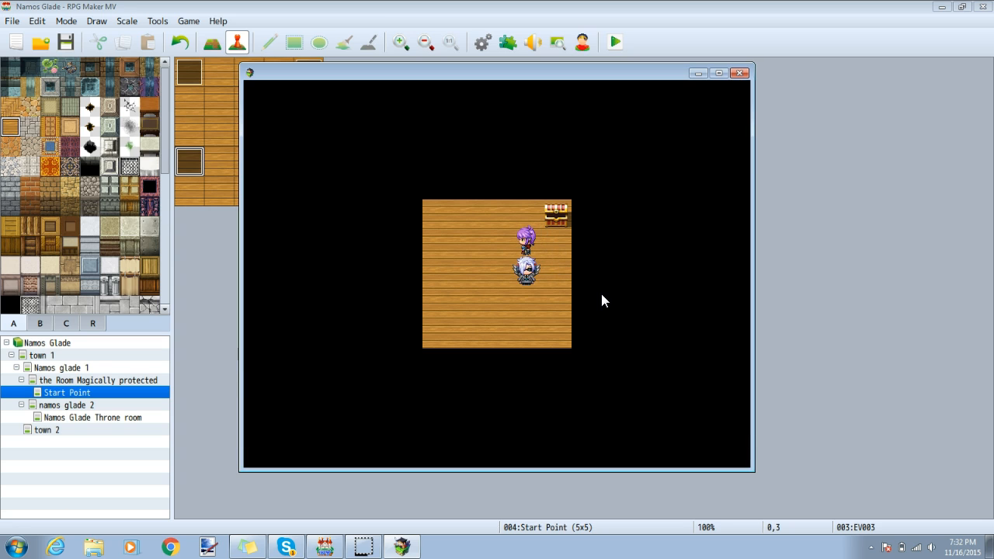
key("Escape")
key("Down")
key("Up")
key("Return")
key("Right")
key("Right")
key("Right")
key("Right")
key("Return")
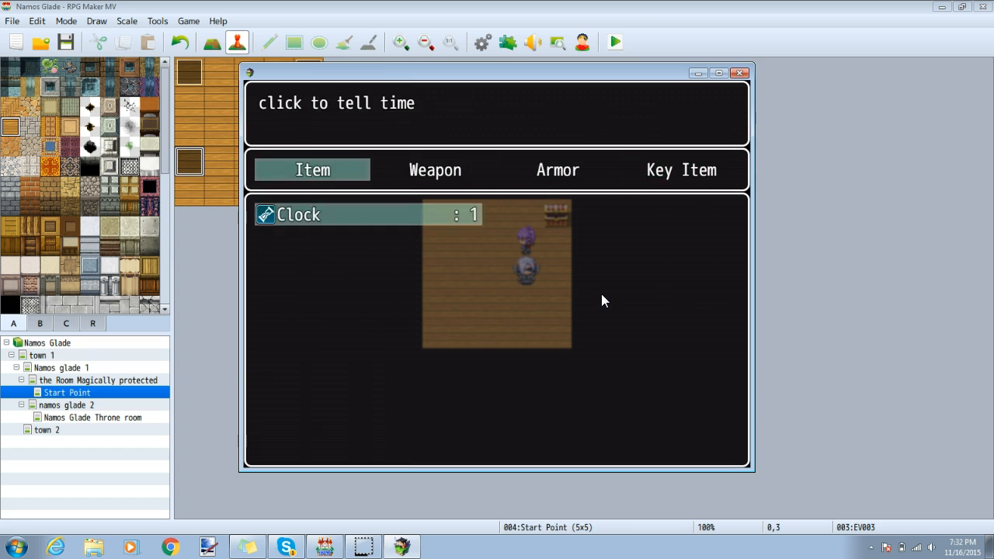
Use the Clock item and read through its time messages until they close.
key("Return")
key("Return")
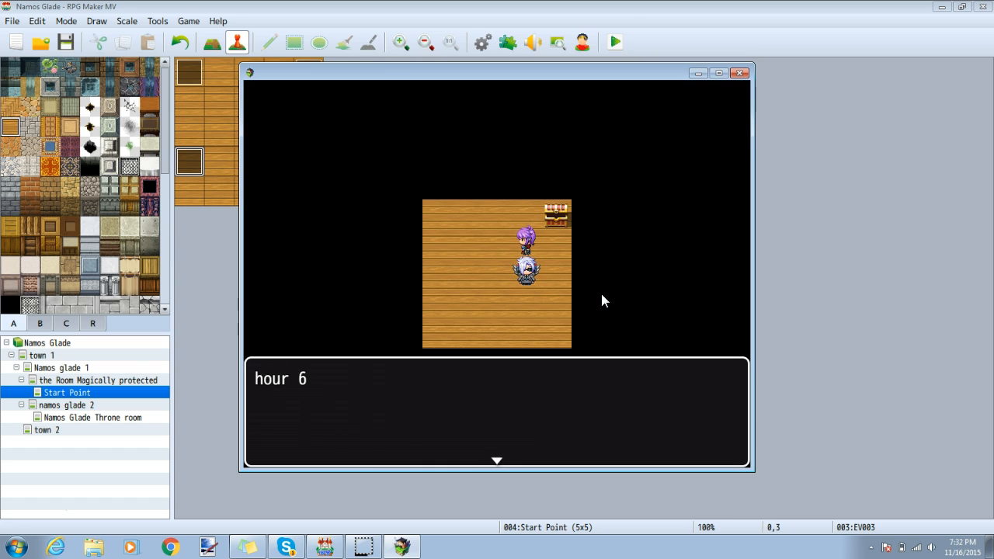
key("Return")
key("Return")
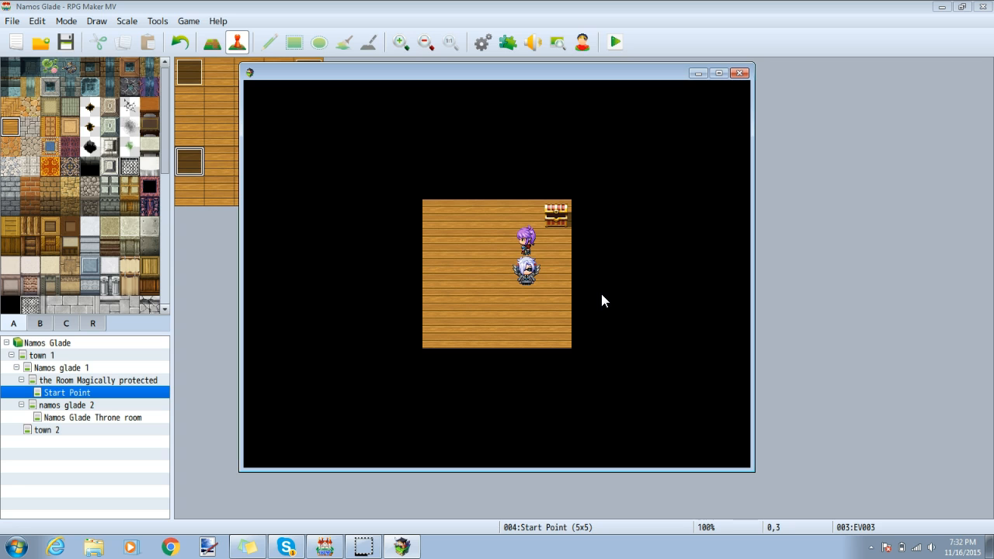
Walk to the event at the room's left edge, trigger it to read the time messages, and end the playtest.
key("Left")
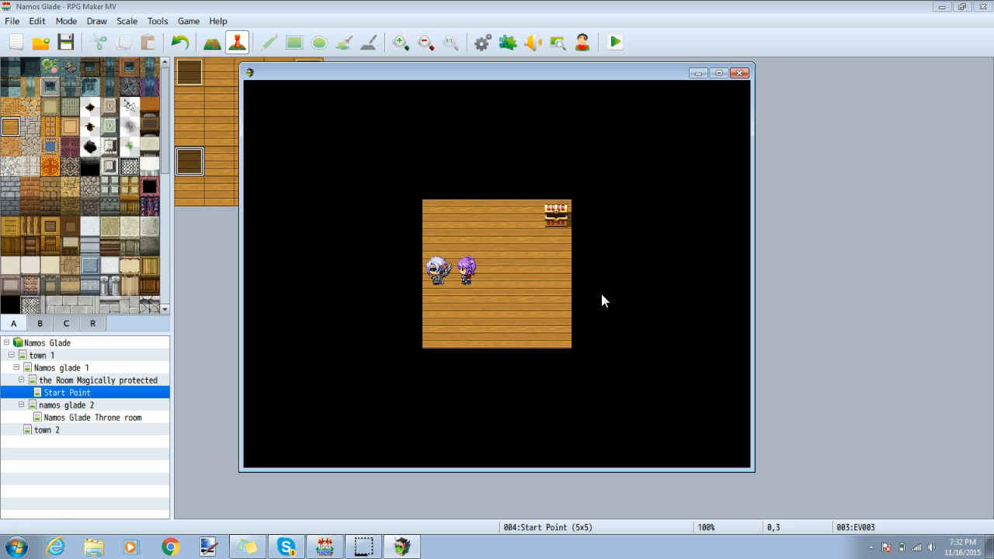
key("Down")
key("Return")
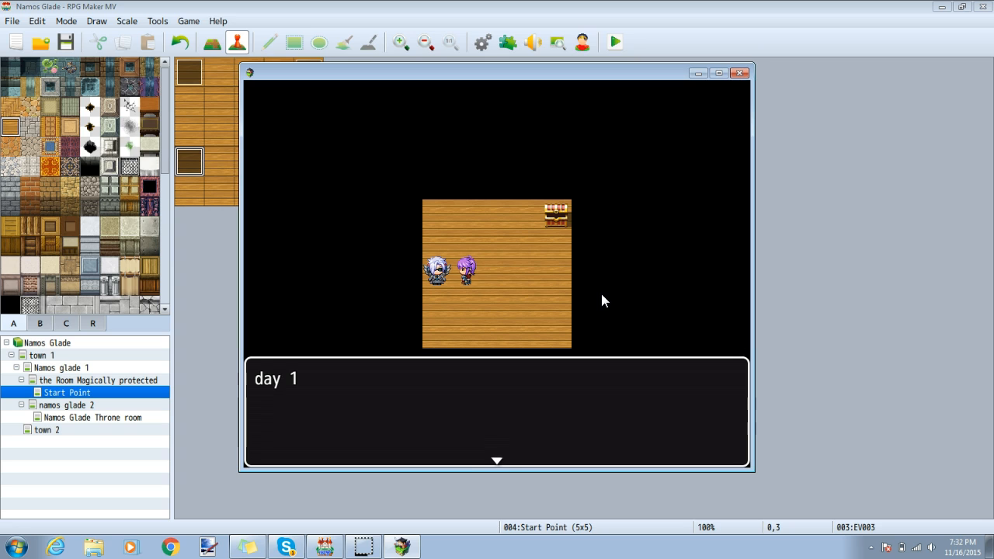
key("Return")
key("Return")
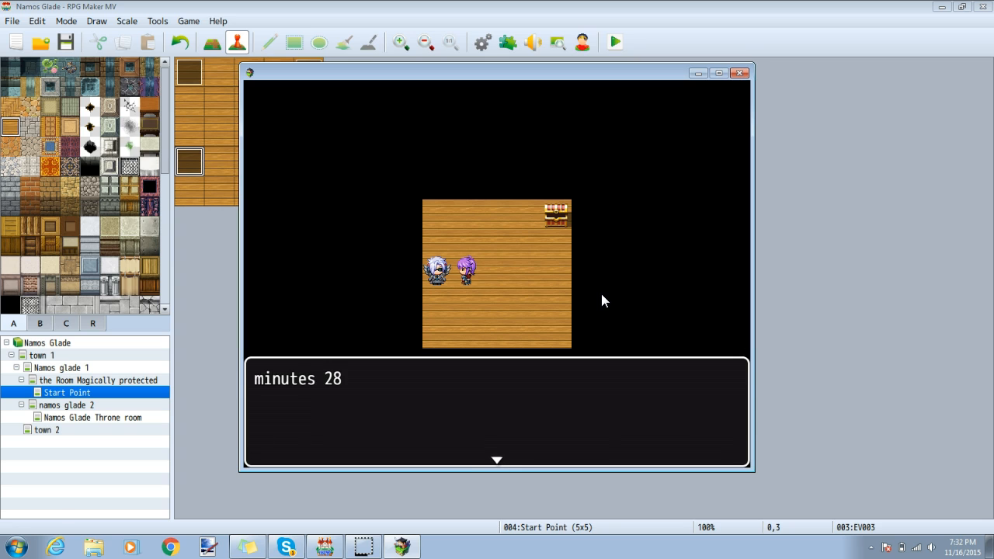
key("Return")
left_click(738, 73)
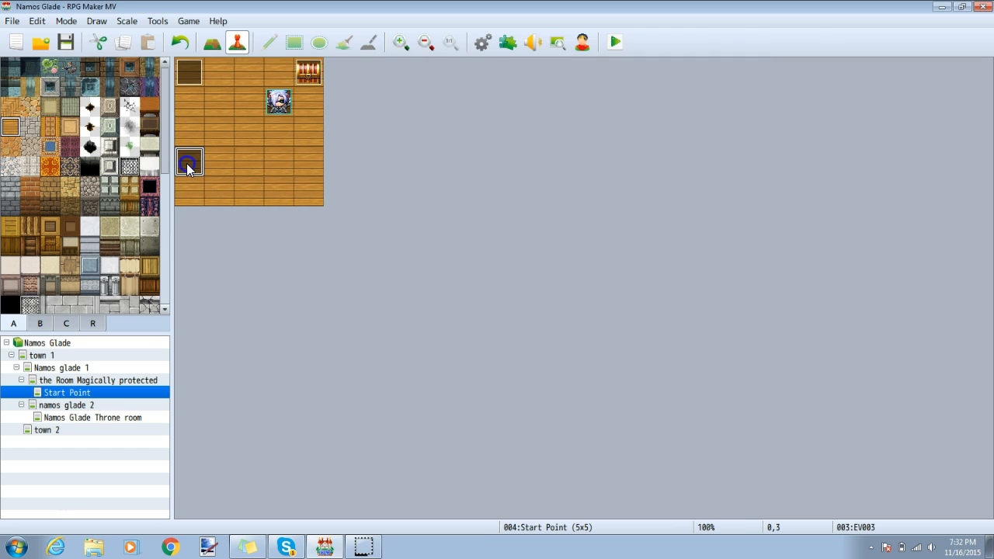
Assign a red floor button image to the event on tile (0,3) and save the event.
double_click(188, 161)
double_click(222, 334)
left_click(326, 320)
left_click(440, 239)
left_click(634, 403)
left_click(800, 481)
left_click(663, 481)
Playtest the game again, activate the red button to read the time messages, and end the playtest.
left_click(615, 42)
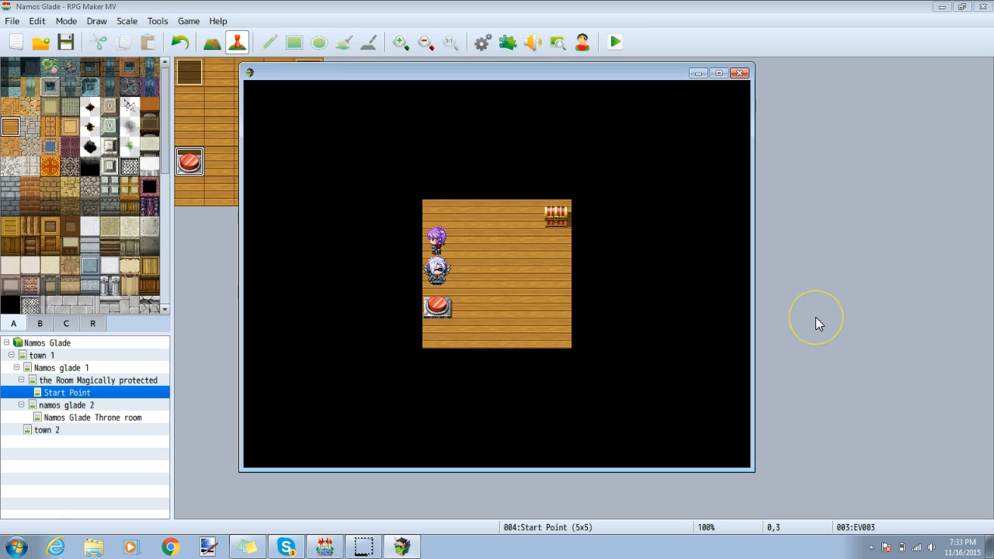
key("Return")
key("Return")
key("Return")
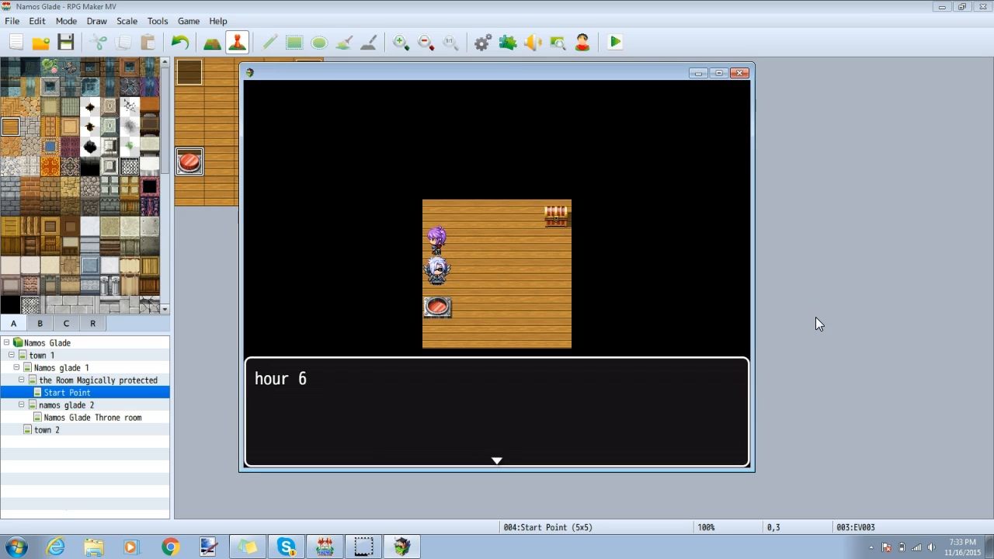
key("Return")
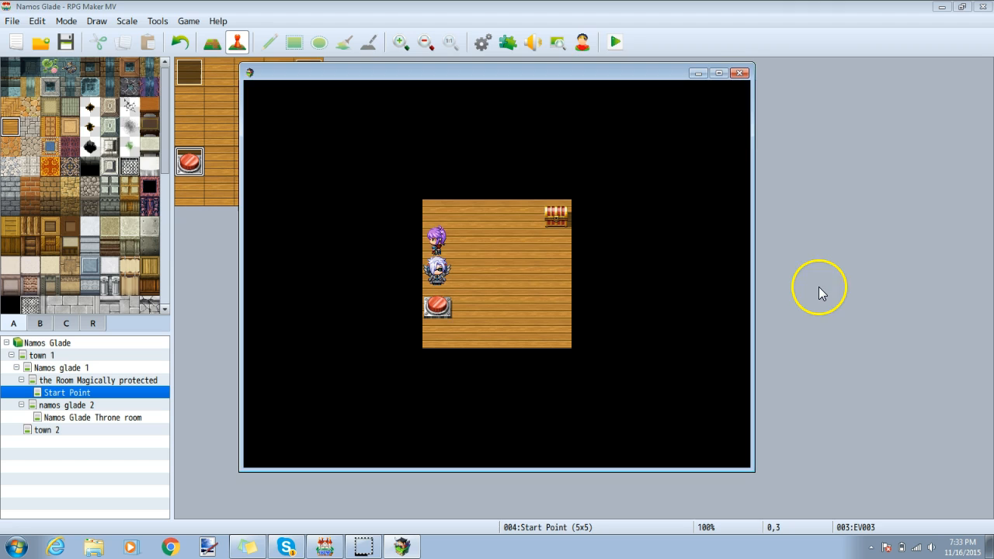
left_click(739, 73)
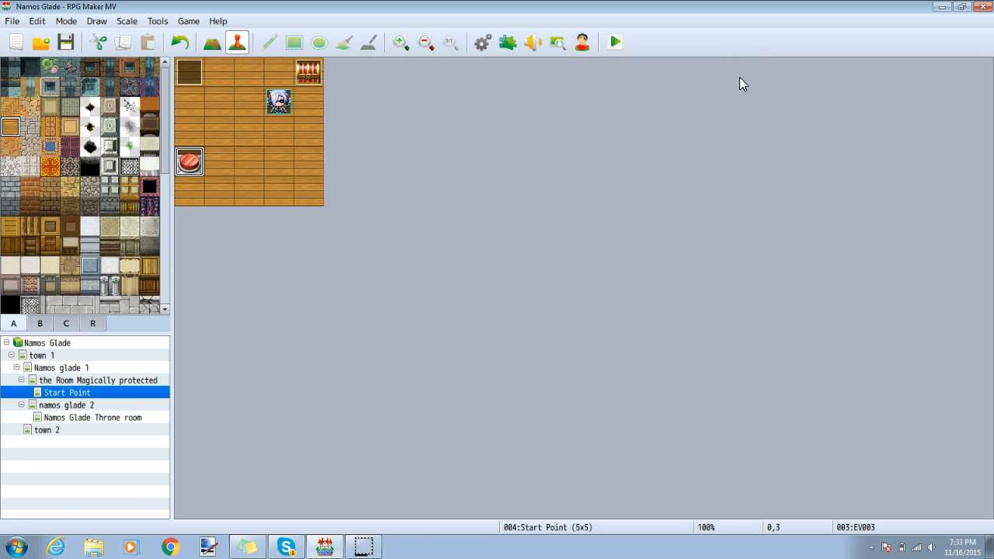